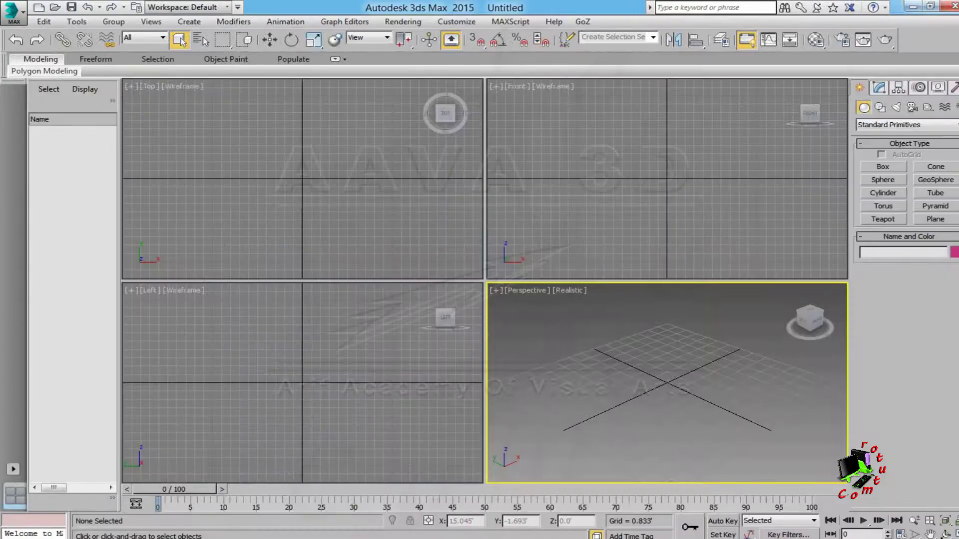
Restore the 3ds Max window, move it to the top-left and enlarge it to nearly fill the screen
{"action": "left_click", "coordinate": [925, 8]}
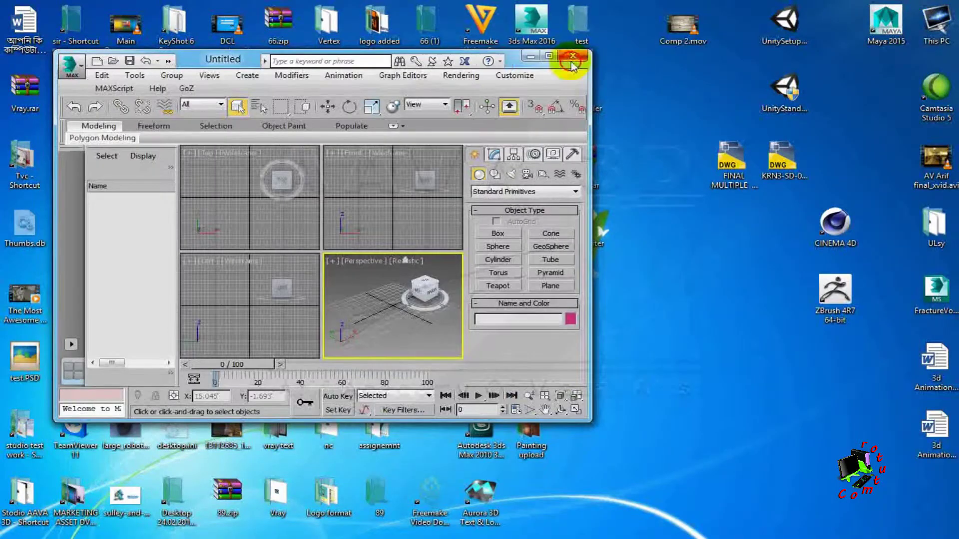
{"action": "left_click_drag", "start_coordinate": [204, 54], "coordinate": [160, 17]}
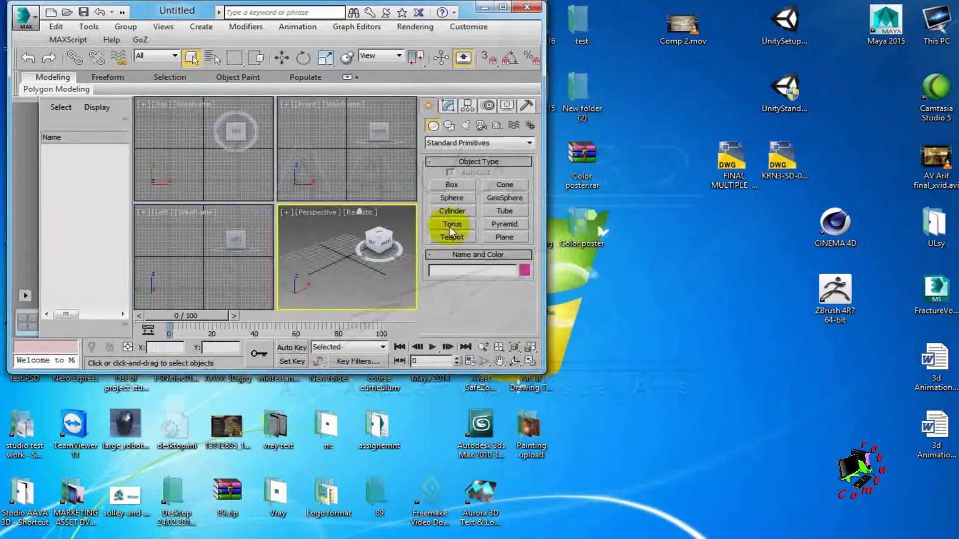
{"action": "left_click_drag", "start_coordinate": [543, 374], "coordinate": [945, 534]}
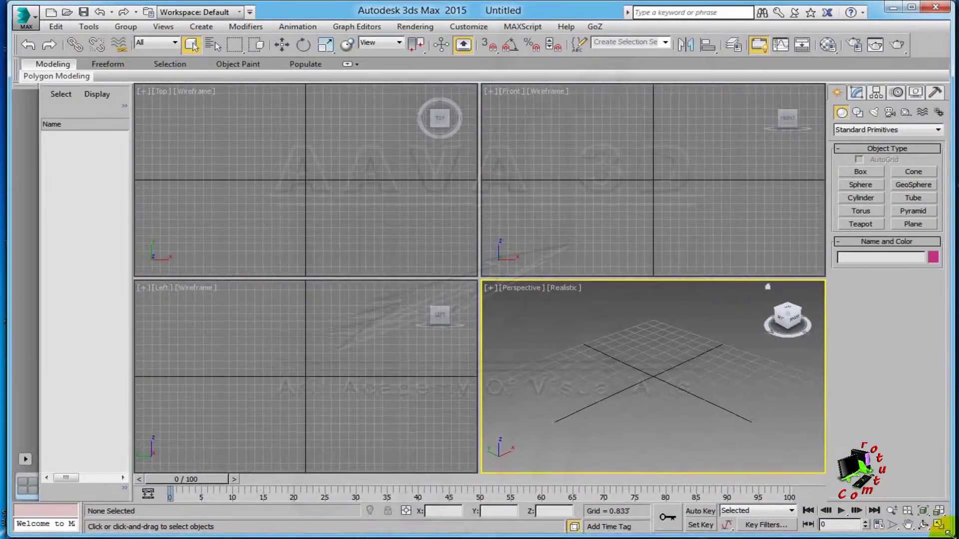
Narrow the Scene Explorer panel while cycling through the Front, Top, Left and Perspective viewports
{"action": "left_click", "coordinate": [533, 198]}
{"action": "left_click", "coordinate": [213, 178]}
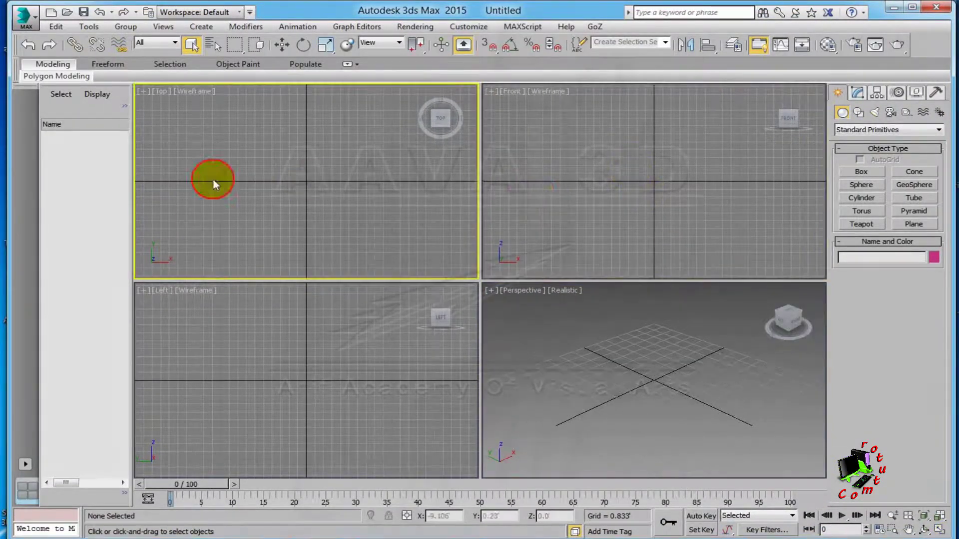
{"action": "left_click_drag", "start_coordinate": [103, 230], "coordinate": [91, 233]}
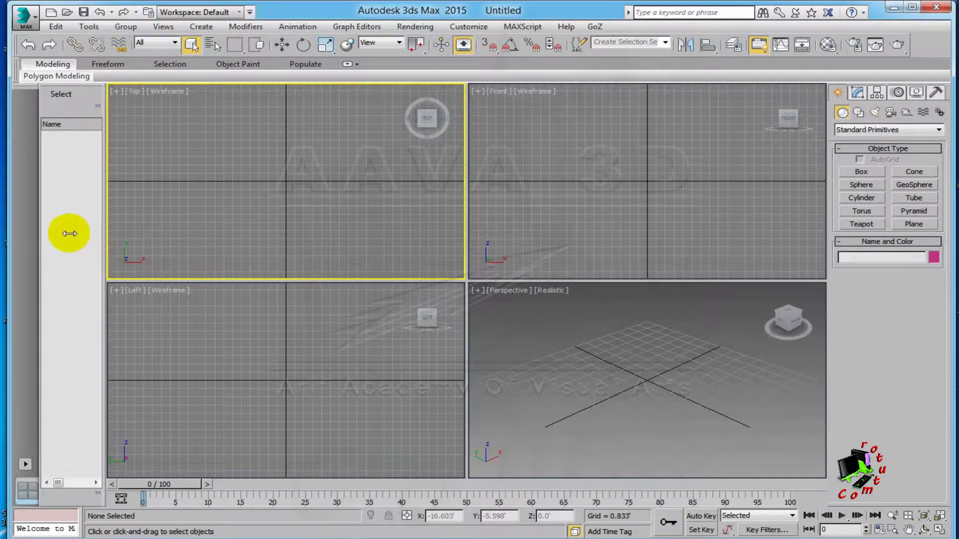
{"action": "left_click", "coordinate": [631, 375]}
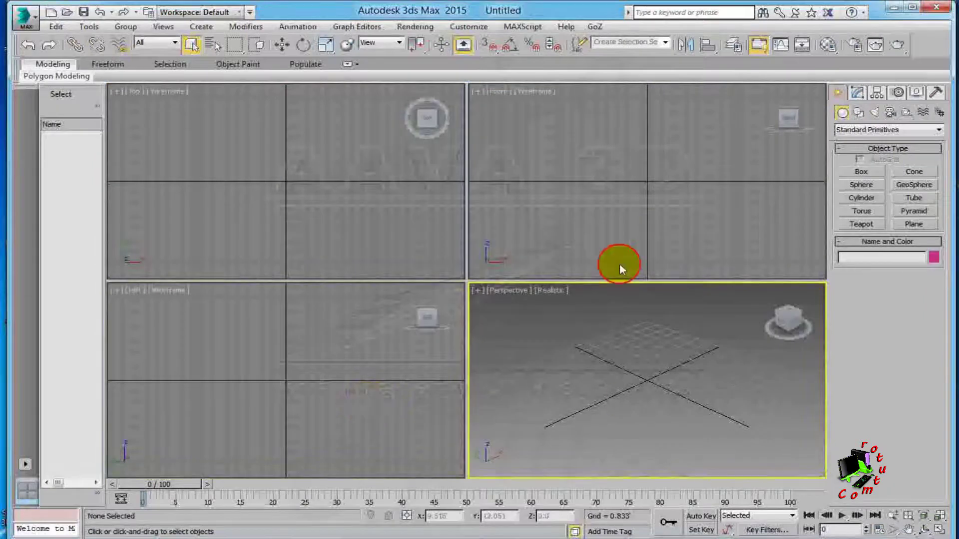
{"action": "left_click", "coordinate": [479, 195]}
{"action": "left_click", "coordinate": [422, 265]}
{"action": "left_click", "coordinate": [365, 297]}
{"action": "left_click", "coordinate": [661, 418]}
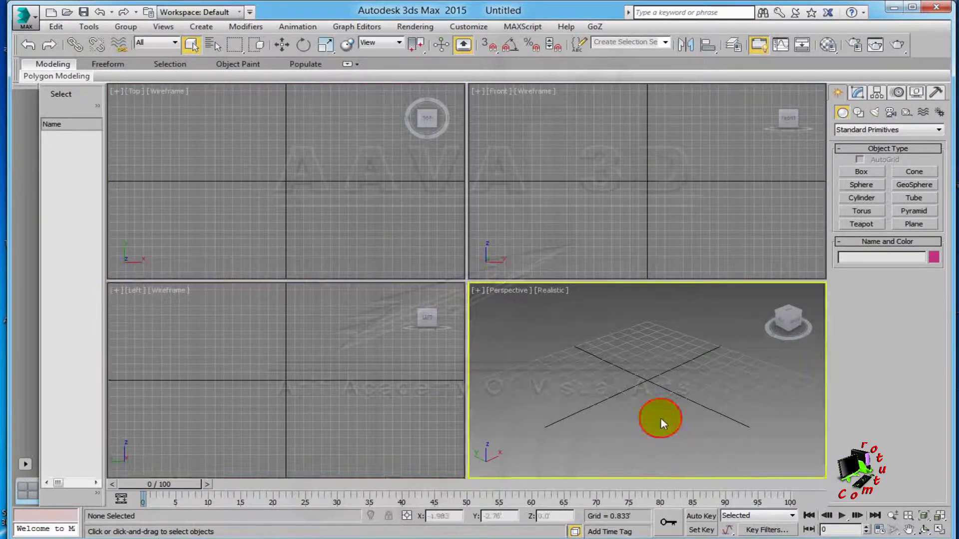
{"action": "left_click", "coordinate": [583, 248]}
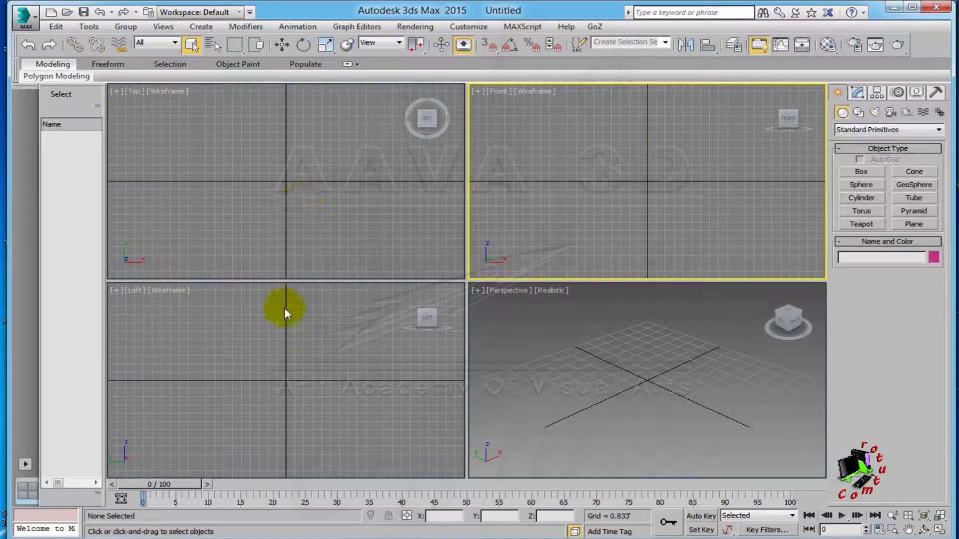
Orbit the Perspective view of the empty grid flatter and pan it slightly right
{"action": "left_click", "coordinate": [618, 387]}
{"action": "mouse_move", "coordinate": [618, 387]}
{"action": "middle_mouse_down", "text": "alt"}
{"action": "mouse_move", "coordinate": [561, 376]}
{"action": "mouse_move", "coordinate": [639, 385]}
{"action": "middle_mouse_up", "text": "alt"}
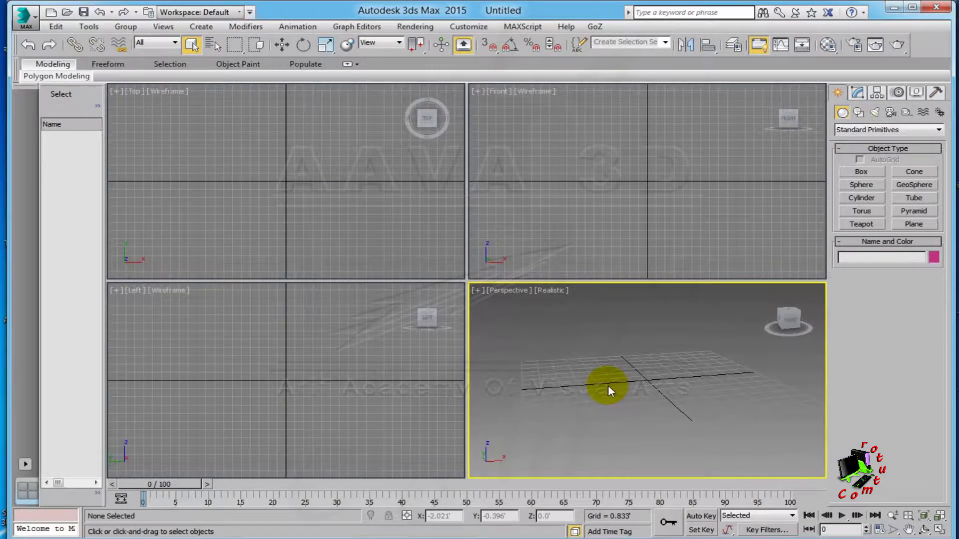
{"action": "mouse_move", "coordinate": [610, 385]}
{"action": "middle_mouse_down", "text": "alt"}
{"action": "mouse_move", "coordinate": [642, 376]}
{"action": "mouse_move", "coordinate": [621, 382]}
{"action": "middle_mouse_up", "text": "alt"}
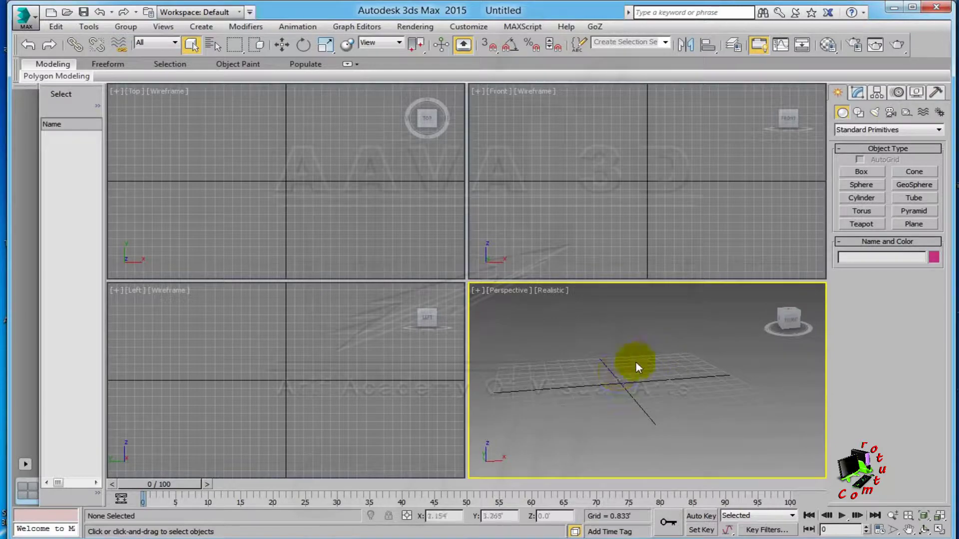
{"action": "middle_click_drag", "start_coordinate": [645, 369], "coordinate": [653, 369]}
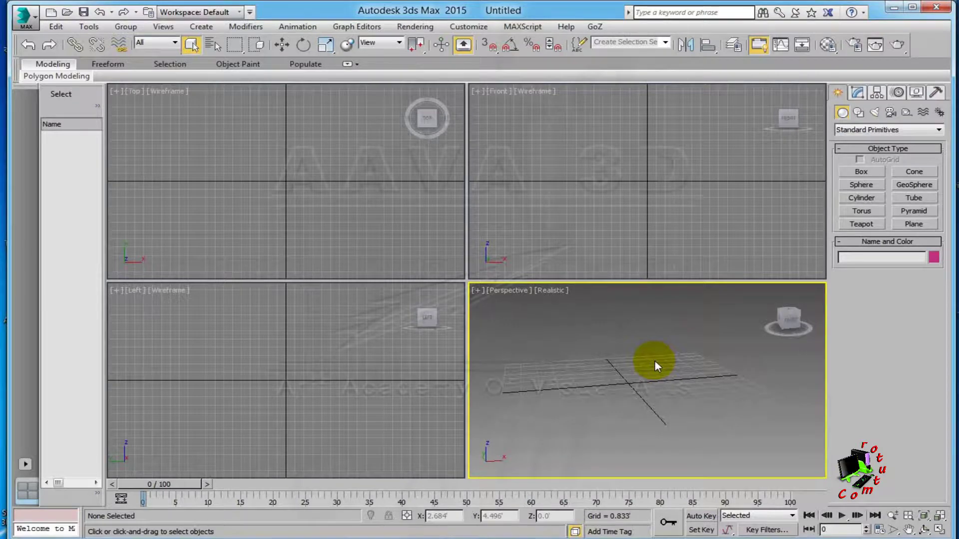
{"action": "middle_click_drag", "start_coordinate": [649, 377], "coordinate": [640, 376], "text": "alt"}
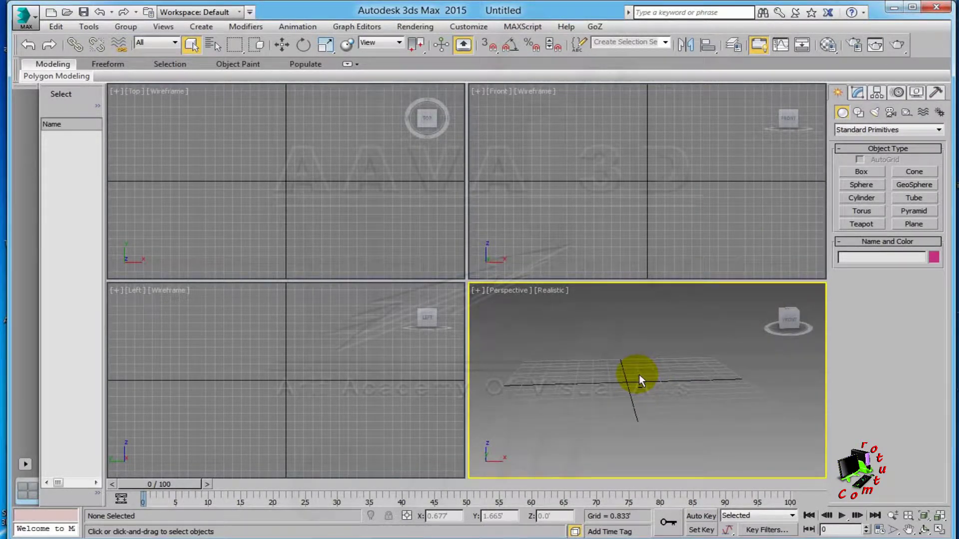
{"action": "middle_click_drag", "start_coordinate": [619, 376], "coordinate": [671, 391], "text": "alt"}
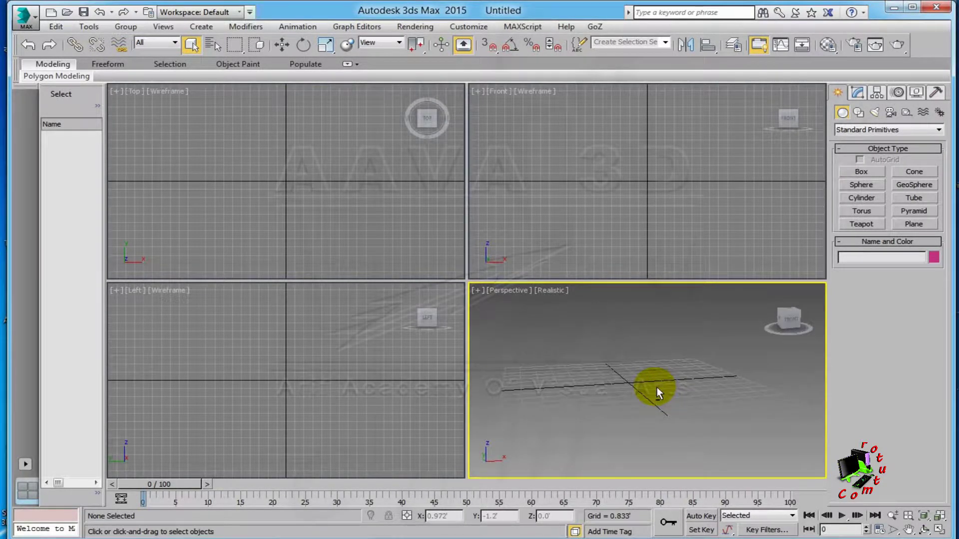
{"action": "mouse_move", "coordinate": [657, 388]}
{"action": "middle_mouse_down", "text": "alt"}
{"action": "mouse_move", "coordinate": [617, 421]}
{"action": "mouse_move", "coordinate": [627, 385]}
{"action": "mouse_move", "coordinate": [556, 355]}
{"action": "middle_mouse_up", "text": "alt"}
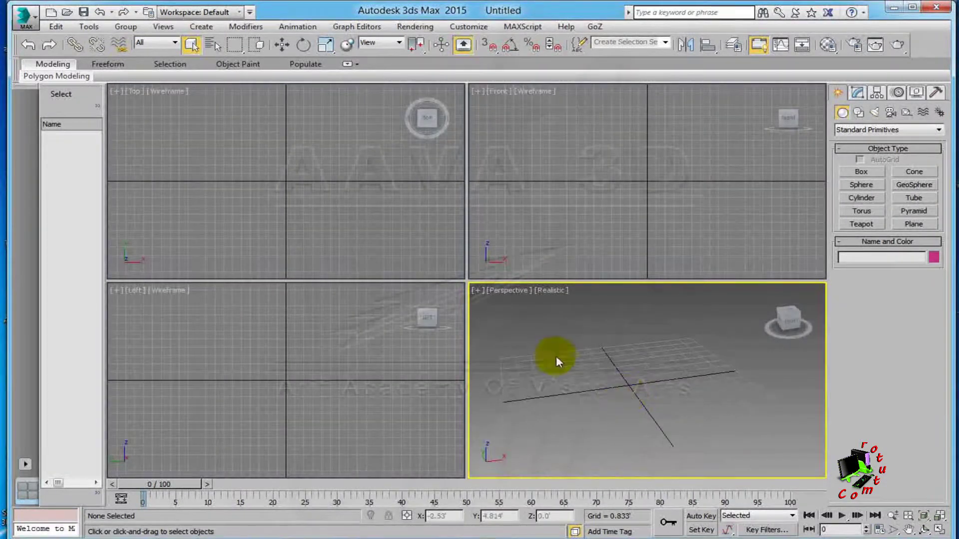
{"action": "middle_click_drag", "start_coordinate": [622, 379], "coordinate": [530, 351], "text": "alt"}
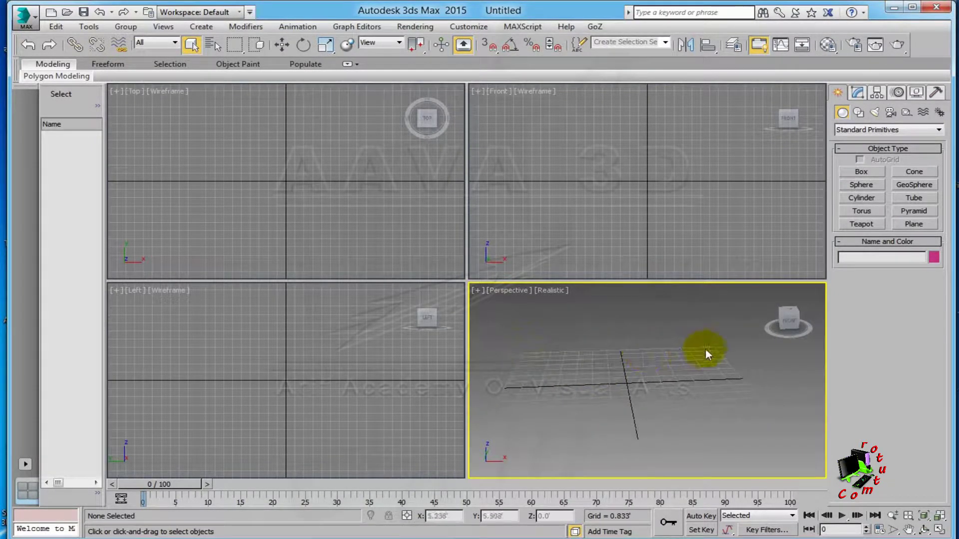
{"action": "middle_click_drag", "start_coordinate": [720, 409], "coordinate": [732, 389], "text": "alt"}
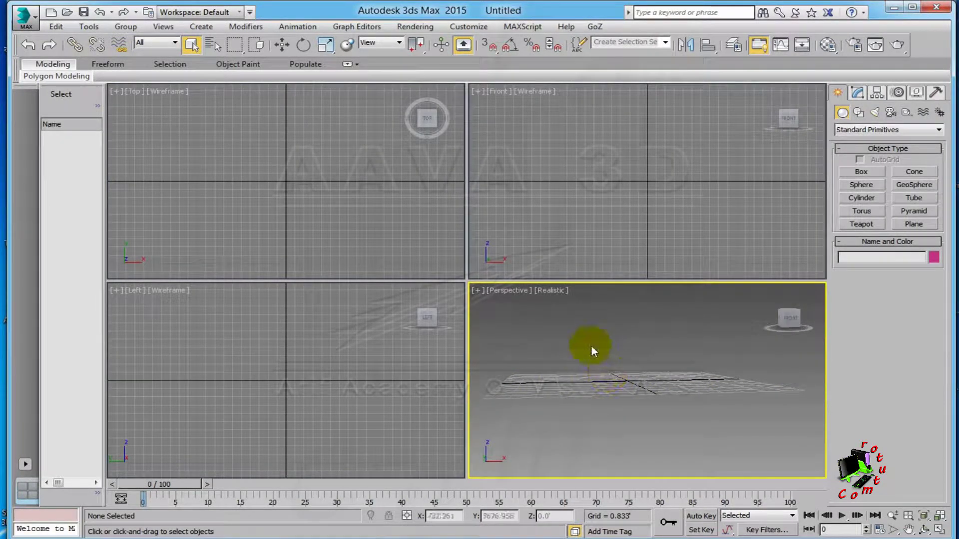
{"action": "mouse_move", "coordinate": [581, 368]}
{"action": "middle_mouse_down", "text": "alt"}
{"action": "mouse_move", "coordinate": [769, 398]}
{"action": "mouse_move", "coordinate": [713, 408]}
{"action": "mouse_move", "coordinate": [580, 391]}
{"action": "middle_mouse_up", "text": "alt"}
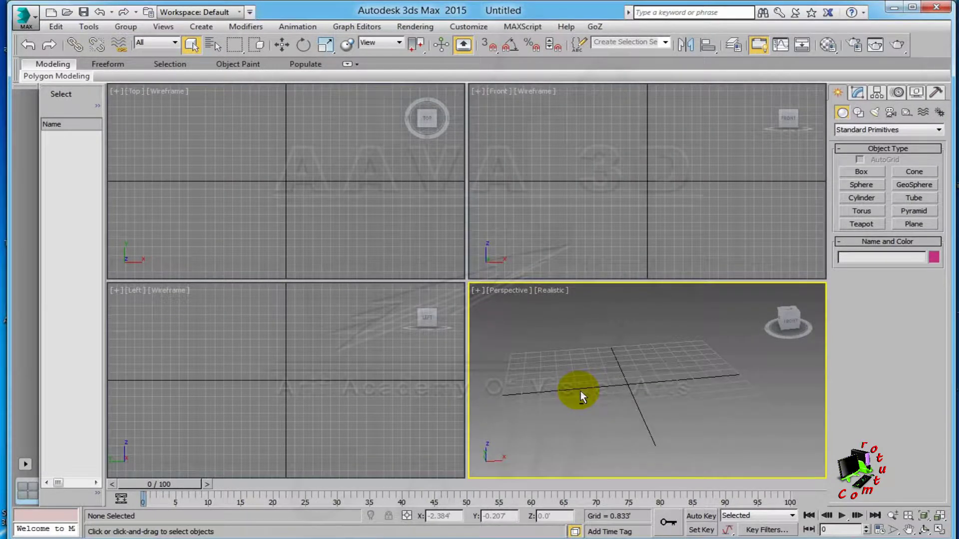
{"action": "mouse_move", "coordinate": [687, 426]}
{"action": "middle_mouse_down", "text": "alt"}
{"action": "mouse_move", "coordinate": [658, 406]}
{"action": "mouse_move", "coordinate": [657, 392]}
{"action": "middle_mouse_up", "text": "alt"}
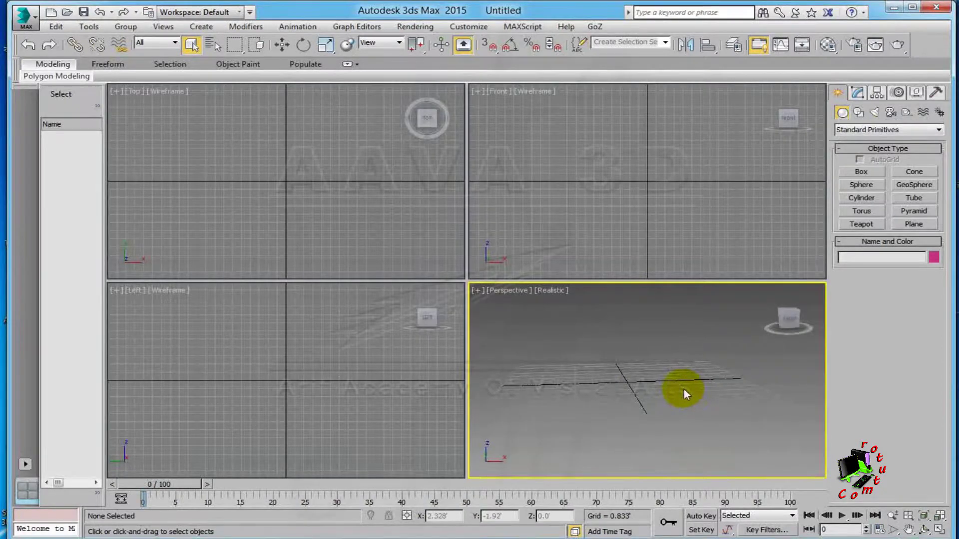
{"action": "middle_click_drag", "start_coordinate": [684, 382], "coordinate": [680, 382], "text": "alt"}
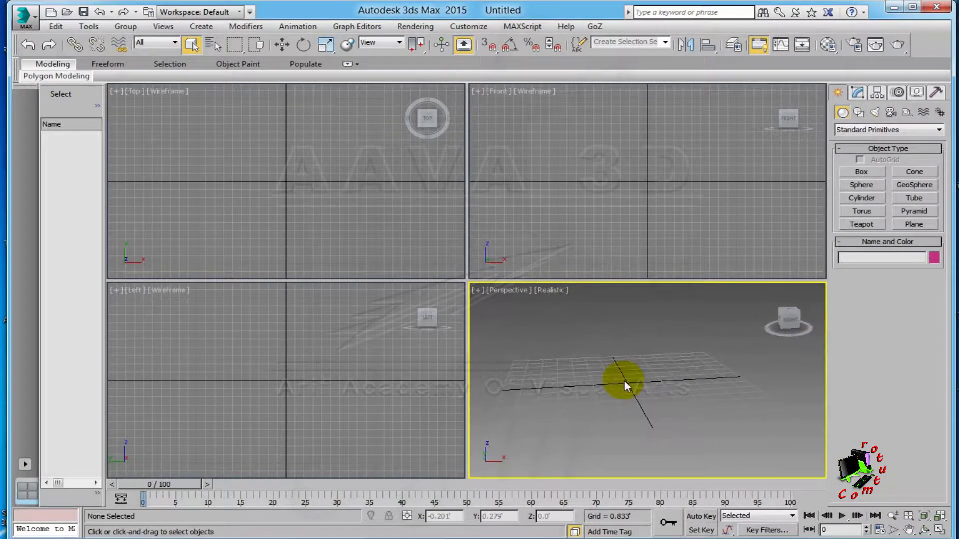
{"action": "key", "text": "alt+w"}
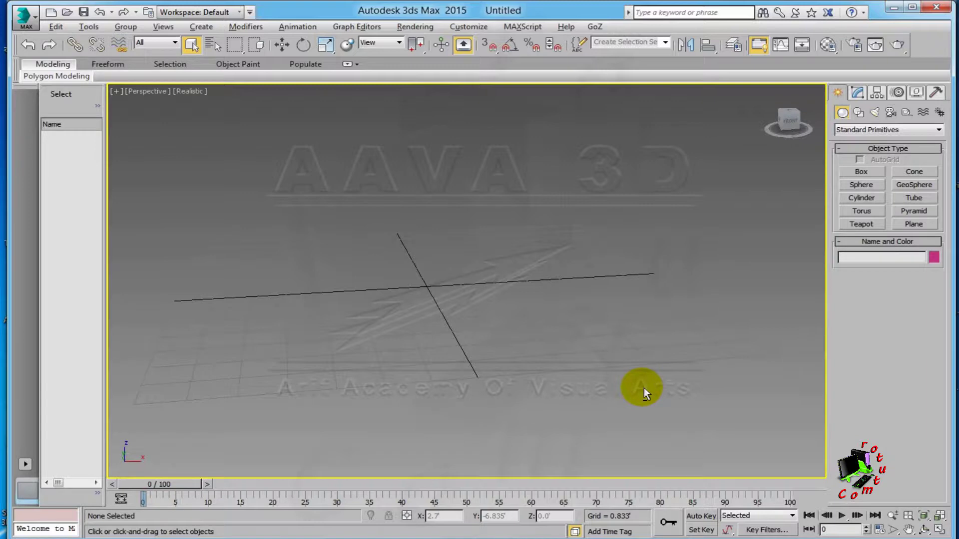
Toggle the maximized Perspective viewport with Alt+W and orbit around the grid
{"action": "key", "text": "alt+w"}
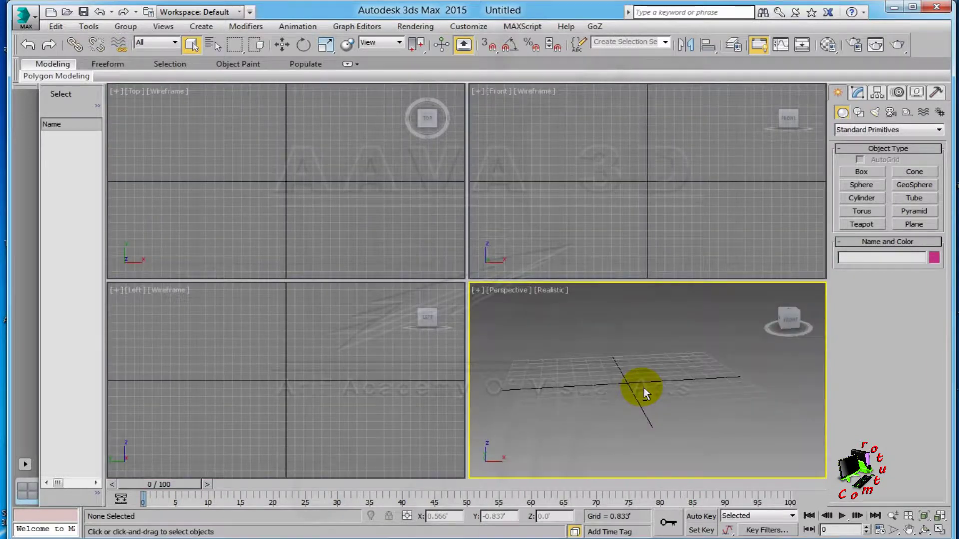
{"action": "key", "text": "alt+w"}
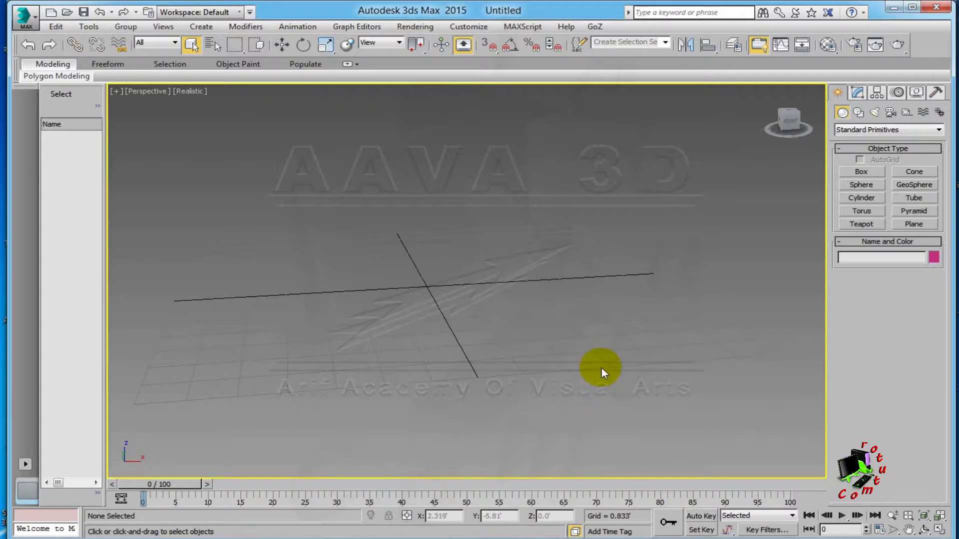
{"action": "middle_click_drag", "start_coordinate": [578, 326], "coordinate": [559, 343], "text": "alt"}
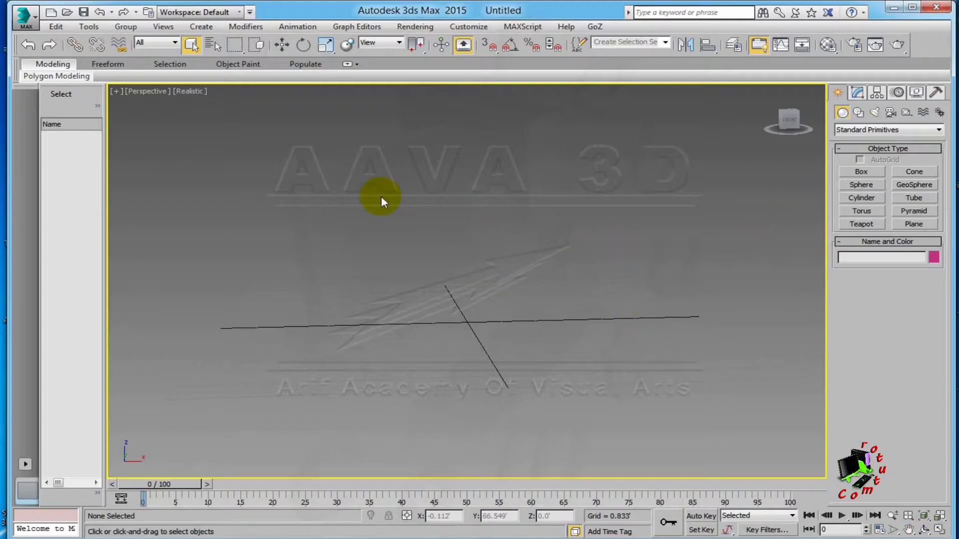
{"action": "mouse_move", "coordinate": [330, 183]}
{"action": "middle_mouse_down"}
{"action": "mouse_move", "coordinate": [428, 274]}
{"action": "mouse_move", "coordinate": [381, 310]}
{"action": "mouse_move", "coordinate": [582, 273]}
{"action": "middle_mouse_up"}
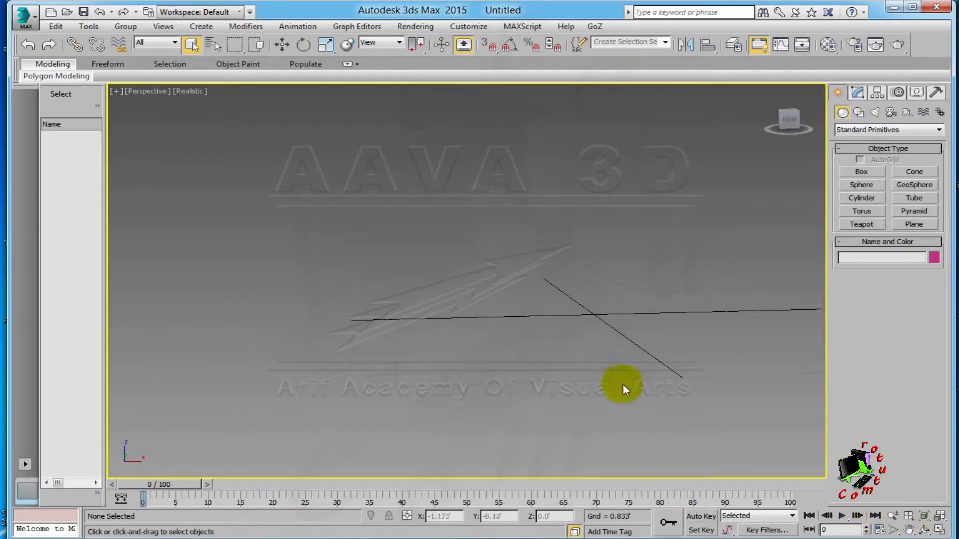
{"action": "mouse_move", "coordinate": [514, 278]}
{"action": "middle_mouse_down"}
{"action": "mouse_move", "coordinate": [347, 284]}
{"action": "mouse_move", "coordinate": [672, 300]}
{"action": "mouse_move", "coordinate": [649, 261]}
{"action": "mouse_move", "coordinate": [670, 253]}
{"action": "mouse_move", "coordinate": [830, 242]}
{"action": "mouse_move", "coordinate": [148, 248]}
{"action": "mouse_move", "coordinate": [767, 250]}
{"action": "mouse_move", "coordinate": [231, 246]}
{"action": "mouse_move", "coordinate": [749, 246]}
{"action": "mouse_move", "coordinate": [268, 247]}
{"action": "mouse_move", "coordinate": [509, 249]}
{"action": "mouse_move", "coordinate": [432, 255]}
{"action": "mouse_move", "coordinate": [642, 263]}
{"action": "mouse_move", "coordinate": [377, 257]}
{"action": "mouse_move", "coordinate": [398, 250]}
{"action": "mouse_move", "coordinate": [501, 270]}
{"action": "mouse_move", "coordinate": [484, 355]}
{"action": "mouse_move", "coordinate": [453, 261]}
{"action": "mouse_move", "coordinate": [392, 263]}
{"action": "mouse_move", "coordinate": [441, 290]}
{"action": "mouse_move", "coordinate": [594, 262]}
{"action": "mouse_move", "coordinate": [518, 281]}
{"action": "mouse_move", "coordinate": [421, 274]}
{"action": "mouse_move", "coordinate": [475, 279]}
{"action": "mouse_move", "coordinate": [408, 207]}
{"action": "mouse_move", "coordinate": [558, 214]}
{"action": "mouse_move", "coordinate": [429, 307]}
{"action": "mouse_move", "coordinate": [469, 217]}
{"action": "mouse_move", "coordinate": [525, 268]}
{"action": "mouse_move", "coordinate": [466, 267]}
{"action": "mouse_move", "coordinate": [479, 267]}
{"action": "middle_mouse_up"}
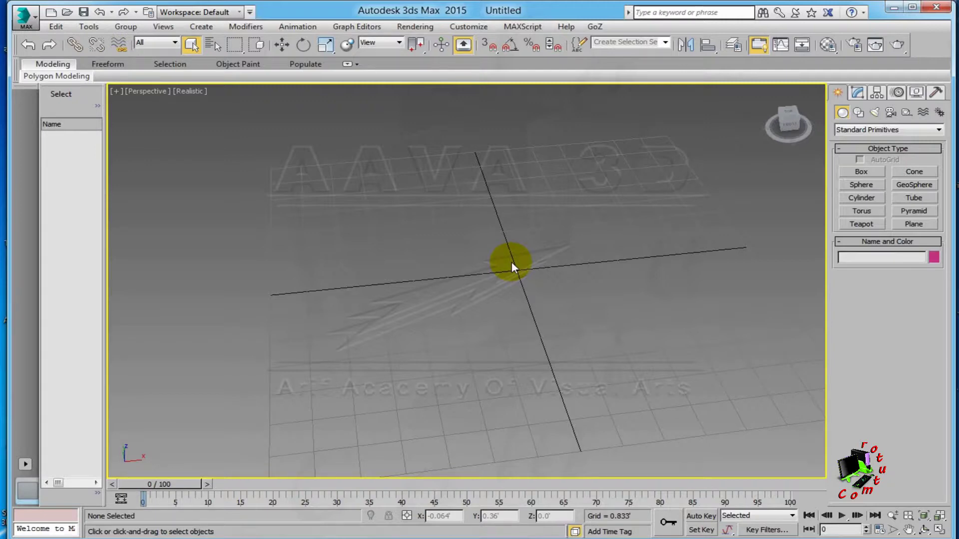
{"action": "mouse_move", "coordinate": [512, 262]}
{"action": "middle_mouse_down", "text": "alt"}
{"action": "mouse_move", "coordinate": [458, 302]}
{"action": "mouse_move", "coordinate": [459, 220]}
{"action": "mouse_move", "coordinate": [511, 276]}
{"action": "mouse_move", "coordinate": [497, 278]}
{"action": "mouse_move", "coordinate": [546, 271]}
{"action": "mouse_move", "coordinate": [493, 278]}
{"action": "middle_mouse_up", "text": "alt"}
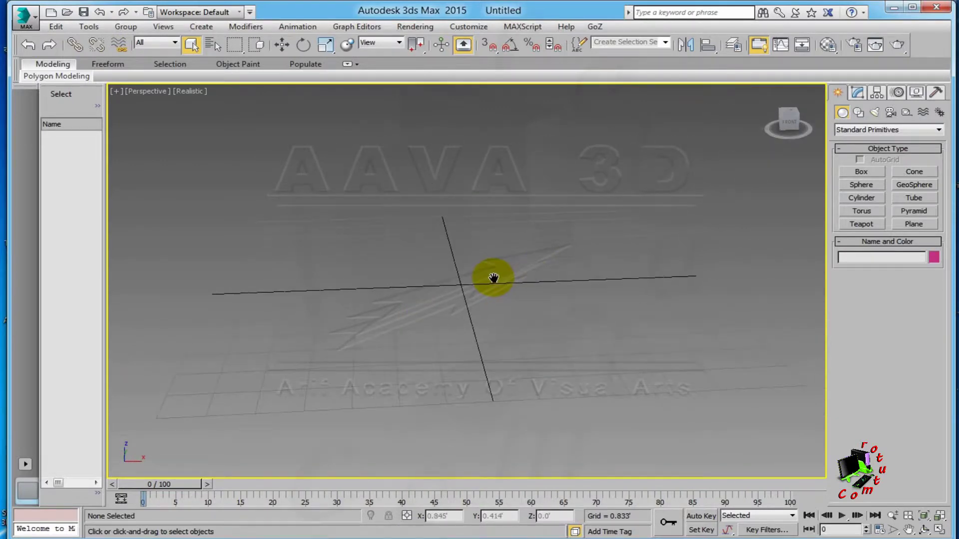
{"action": "middle_click_drag", "start_coordinate": [510, 246], "coordinate": [510, 260]}
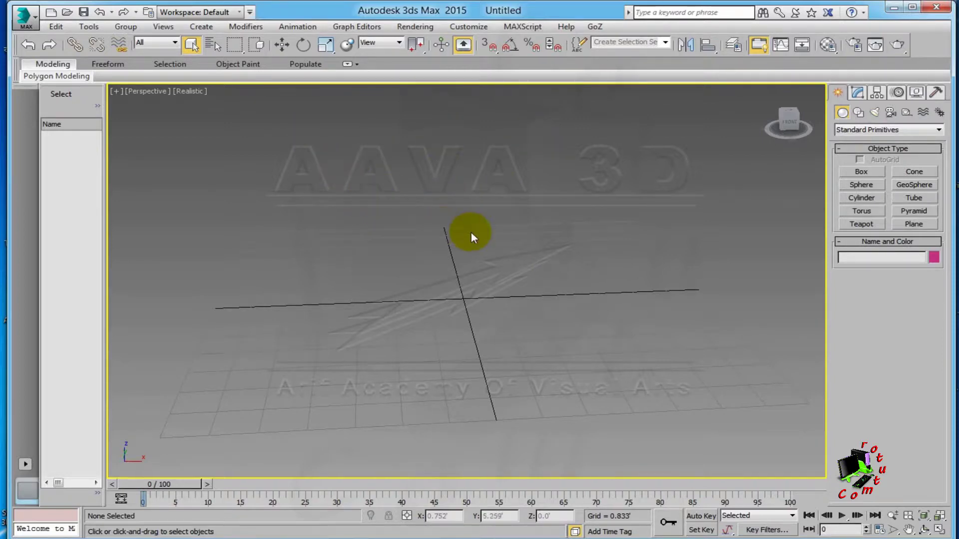
{"action": "scroll", "coordinate": [472, 233], "scroll_direction": "down", "scroll_amount": 5}
{"action": "scroll", "coordinate": [460, 241], "scroll_direction": "up", "scroll_amount": 5}
{"action": "scroll", "coordinate": [465, 244], "scroll_direction": "down", "scroll_amount": 5}
{"action": "scroll", "coordinate": [467, 244], "scroll_direction": "up", "scroll_amount": 5}
{"action": "scroll", "coordinate": [468, 249], "scroll_direction": "down", "scroll_amount": 3}
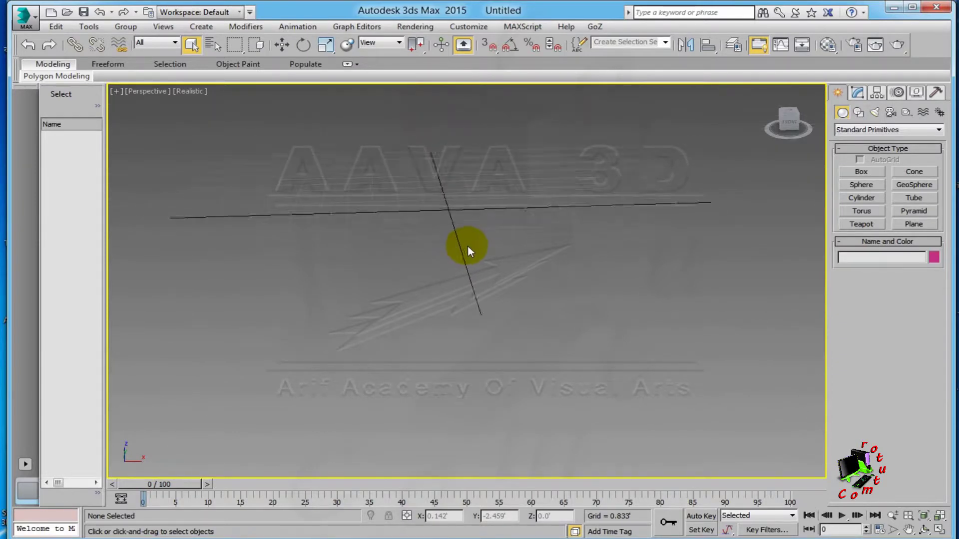
{"action": "middle_click_drag", "start_coordinate": [490, 234], "coordinate": [499, 273]}
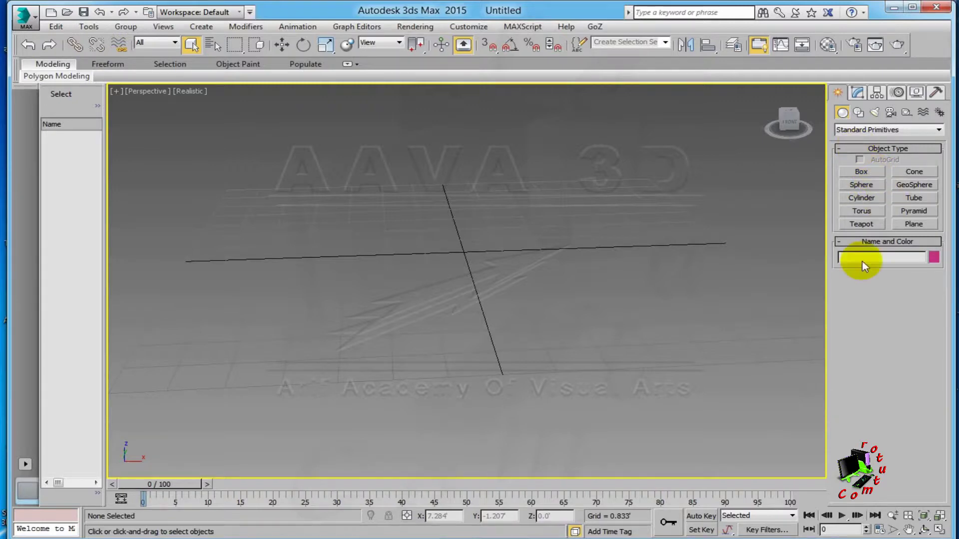
Draw Box001 (about 6.076 × 4.442 × 2.894) at the grid centre and orbit around it
{"action": "left_click", "coordinate": [863, 172]}
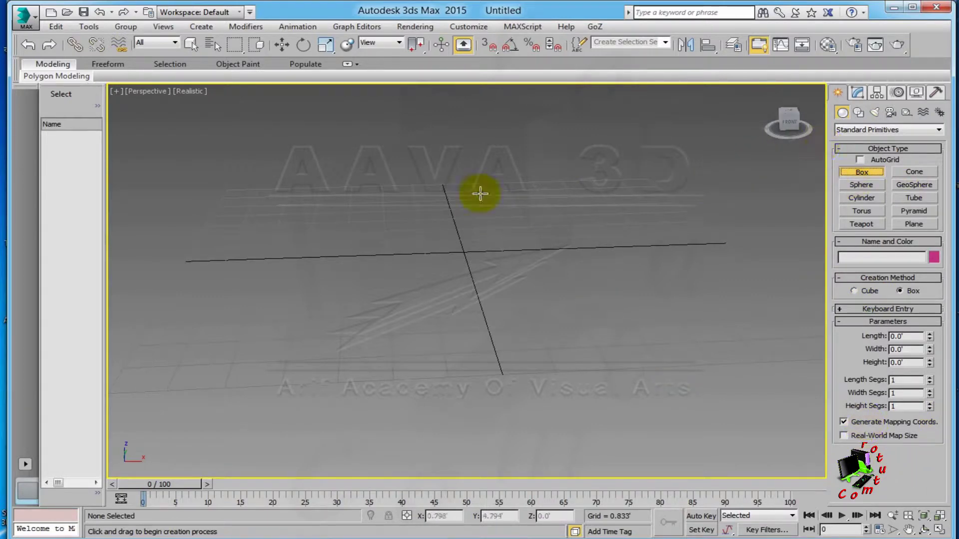
{"action": "left_click_drag", "start_coordinate": [365, 223], "coordinate": [613, 316]}
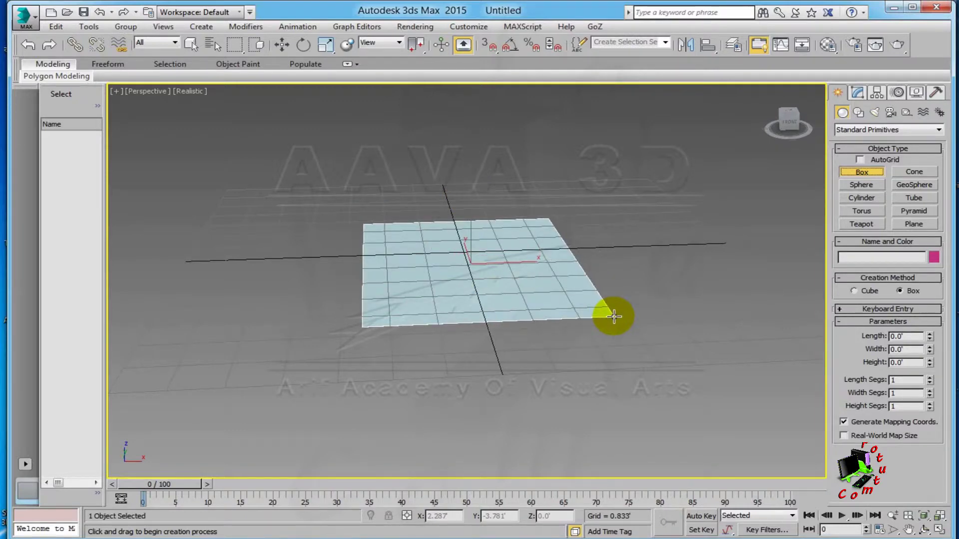
{"action": "left_click", "coordinate": [614, 205]}
{"action": "mouse_move", "coordinate": [561, 276]}
{"action": "middle_mouse_down", "text": "alt"}
{"action": "mouse_move", "coordinate": [521, 294]}
{"action": "mouse_move", "coordinate": [583, 280]}
{"action": "mouse_move", "coordinate": [572, 287]}
{"action": "middle_mouse_up", "text": "alt"}
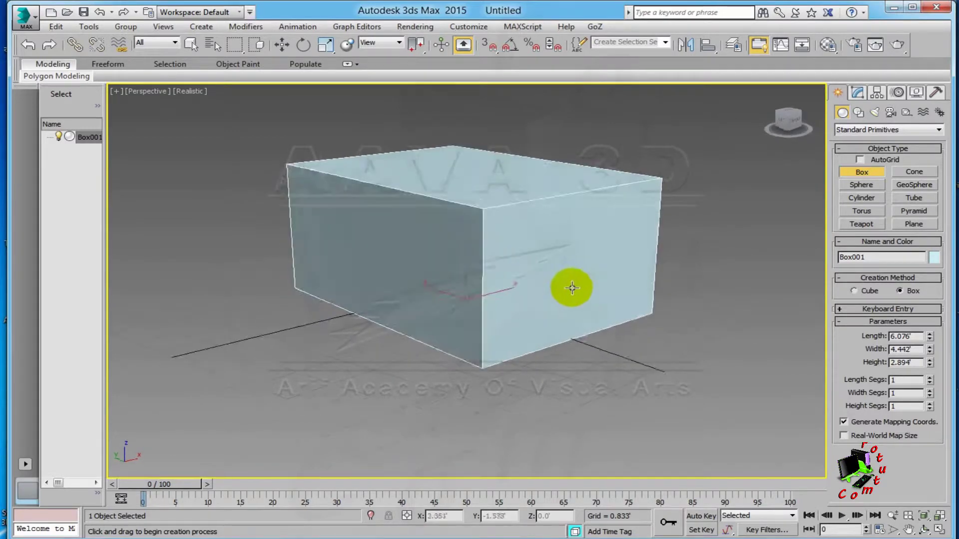
{"action": "scroll", "coordinate": [539, 280], "scroll_direction": "down", "scroll_amount": 5}
{"action": "right_click", "coordinate": [642, 229]}
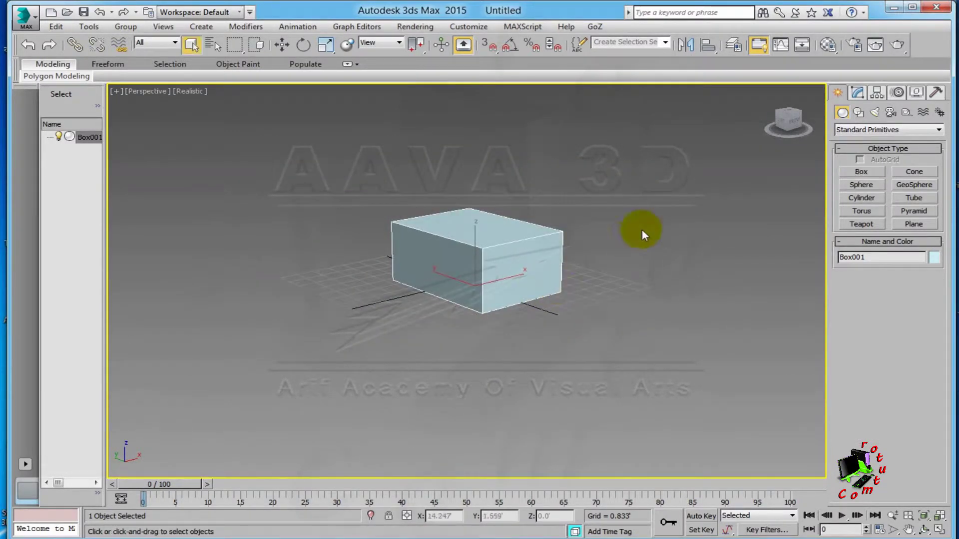
{"action": "middle_click_drag", "start_coordinate": [492, 263], "coordinate": [510, 231]}
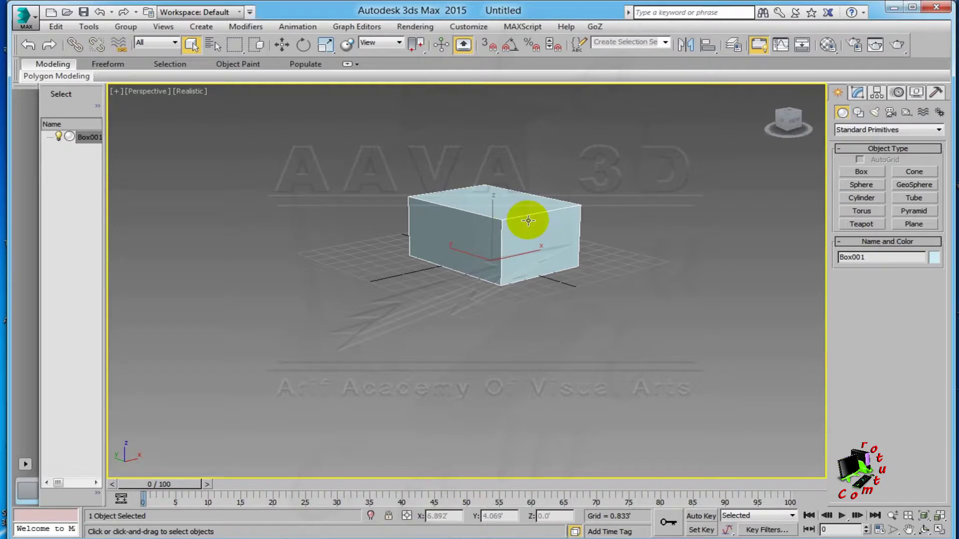
{"action": "mouse_move", "coordinate": [566, 218]}
{"action": "middle_mouse_down", "text": "alt"}
{"action": "mouse_move", "coordinate": [514, 235]}
{"action": "mouse_move", "coordinate": [439, 220]}
{"action": "mouse_move", "coordinate": [466, 161]}
{"action": "mouse_move", "coordinate": [565, 205]}
{"action": "mouse_move", "coordinate": [541, 242]}
{"action": "mouse_move", "coordinate": [606, 302]}
{"action": "mouse_move", "coordinate": [589, 272]}
{"action": "mouse_move", "coordinate": [801, 202]}
{"action": "middle_mouse_up", "text": "alt"}
{"action": "scroll", "coordinate": [550, 242], "scroll_direction": "up", "scroll_amount": 3}
{"action": "scroll", "coordinate": [596, 294], "scroll_direction": "down", "scroll_amount": 2}
Add a green box left of Box001 and a smaller beige box in front
{"action": "left_click", "coordinate": [870, 177]}
{"action": "left_click_drag", "start_coordinate": [181, 262], "coordinate": [306, 285]}
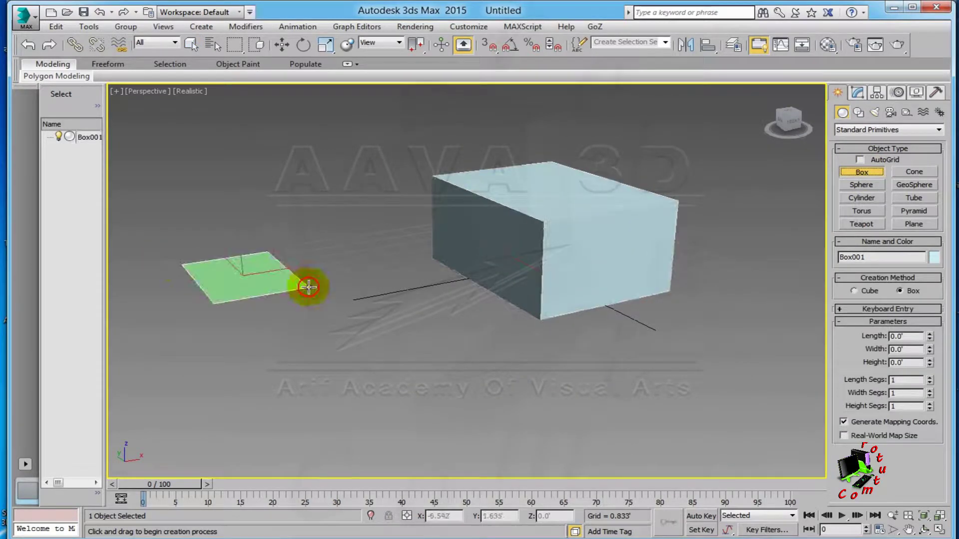
{"action": "left_click", "coordinate": [320, 235]}
{"action": "left_click_drag", "start_coordinate": [306, 356], "coordinate": [434, 362]}
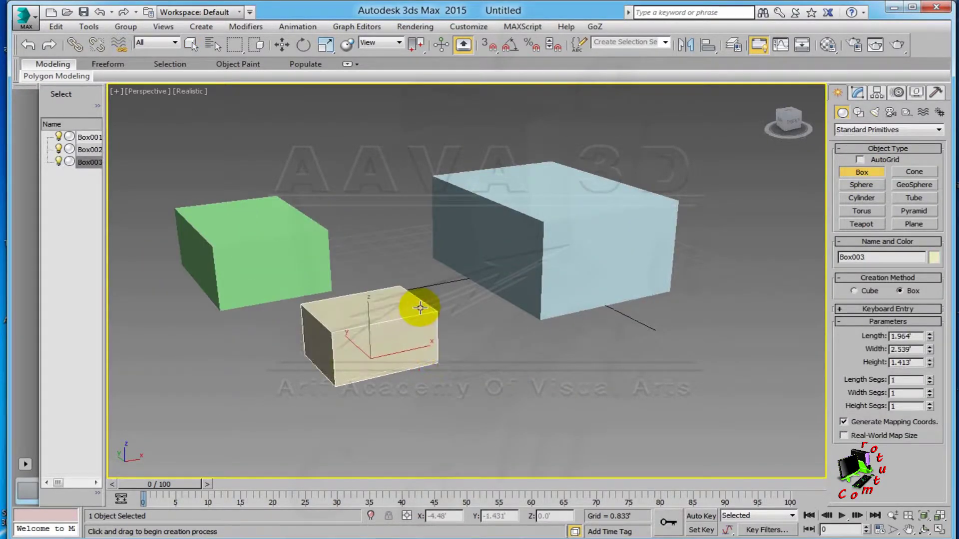
Add a magenta sphere right of Box001 and a pink cylinder below it
{"action": "left_click", "coordinate": [855, 186]}
{"action": "left_click_drag", "start_coordinate": [736, 278], "coordinate": [776, 295]}
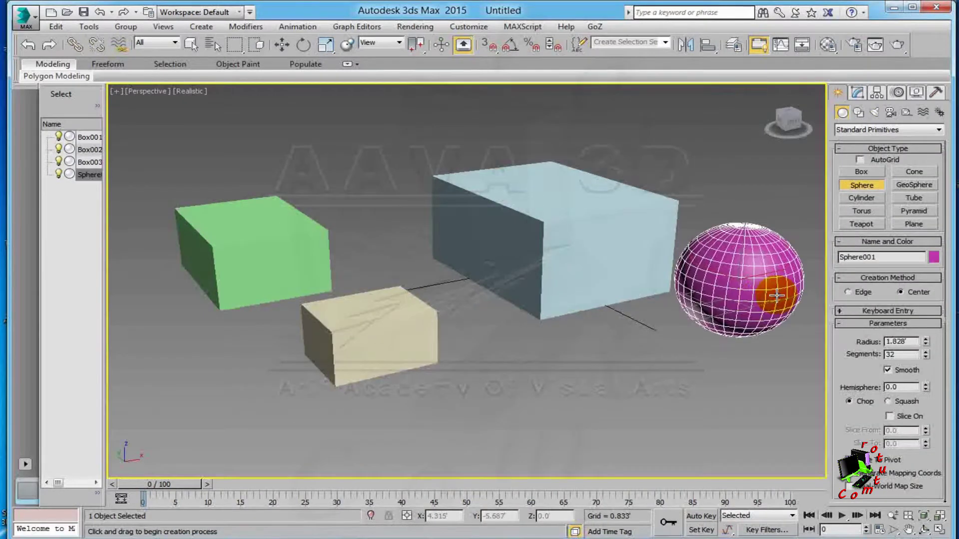
{"action": "left_click", "coordinate": [862, 198]}
{"action": "middle_click_drag", "start_coordinate": [575, 266], "coordinate": [482, 221]}
{"action": "left_click_drag", "start_coordinate": [494, 406], "coordinate": [554, 415]}
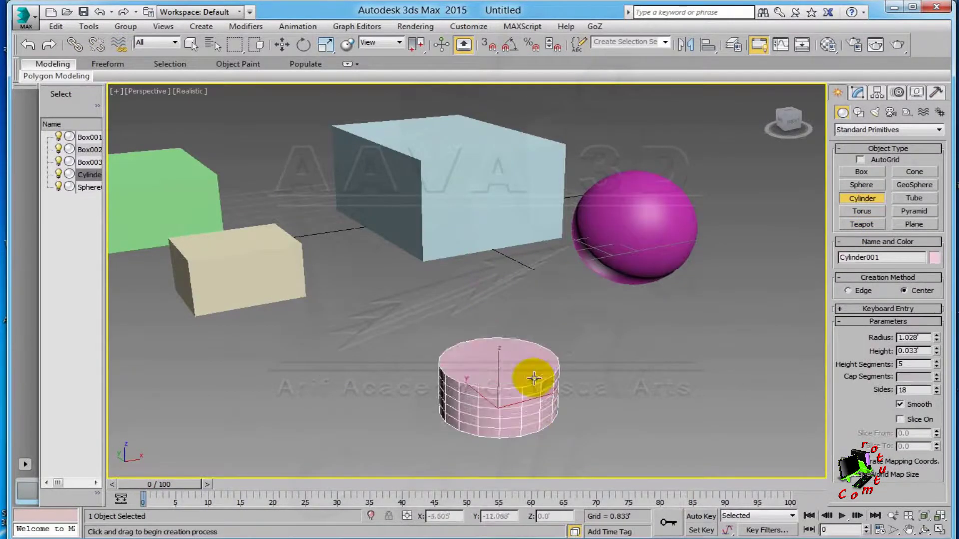
Create a torus ring at the lower right of the scene
{"action": "left_click", "coordinate": [868, 209]}
{"action": "middle_click_drag", "start_coordinate": [740, 252], "coordinate": [550, 186]}
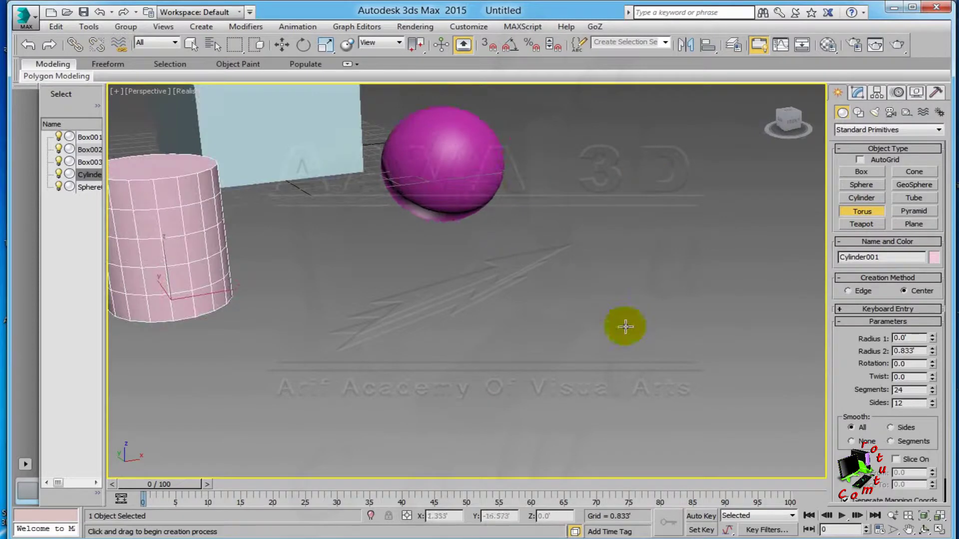
{"action": "left_click_drag", "start_coordinate": [622, 325], "coordinate": [719, 377]}
{"action": "left_click", "coordinate": [688, 356]}
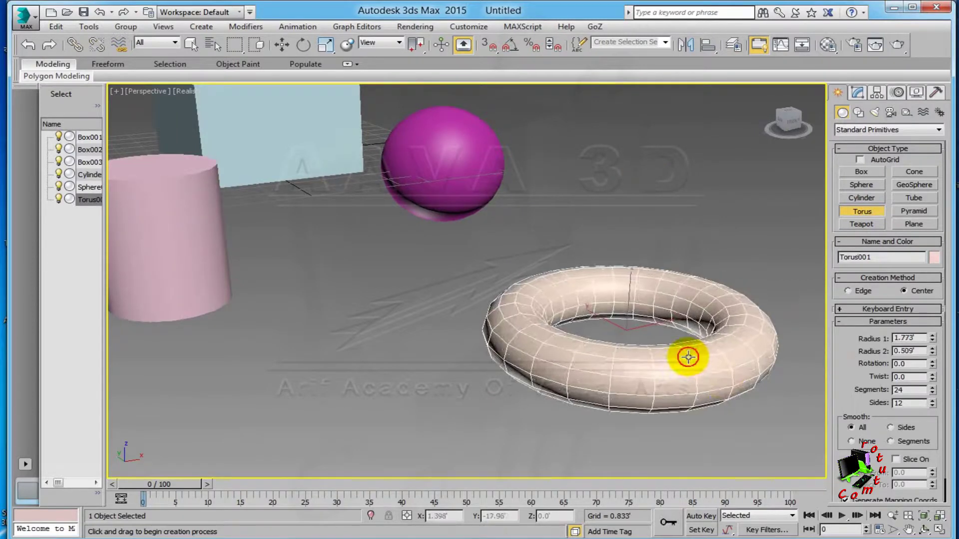
Create a pointed cone between the cylinder and torus, then orbit the scene
{"action": "left_click", "coordinate": [907, 175]}
{"action": "left_click_drag", "start_coordinate": [352, 352], "coordinate": [379, 375]}
{"action": "left_click", "coordinate": [368, 250]}
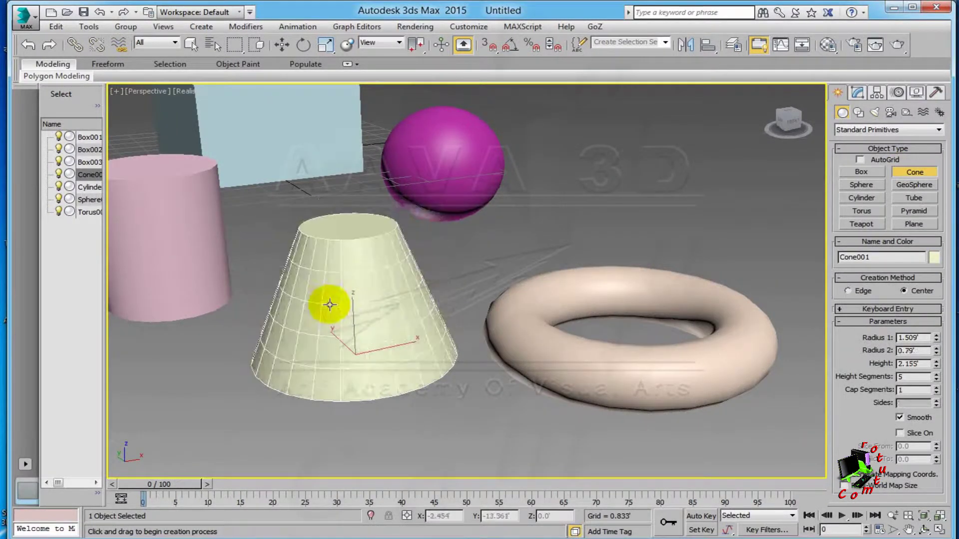
{"action": "left_click", "coordinate": [284, 356]}
{"action": "scroll", "coordinate": [426, 317], "scroll_direction": "down", "scroll_amount": 3}
{"action": "scroll", "coordinate": [451, 314], "scroll_direction": "down", "scroll_amount": 3}
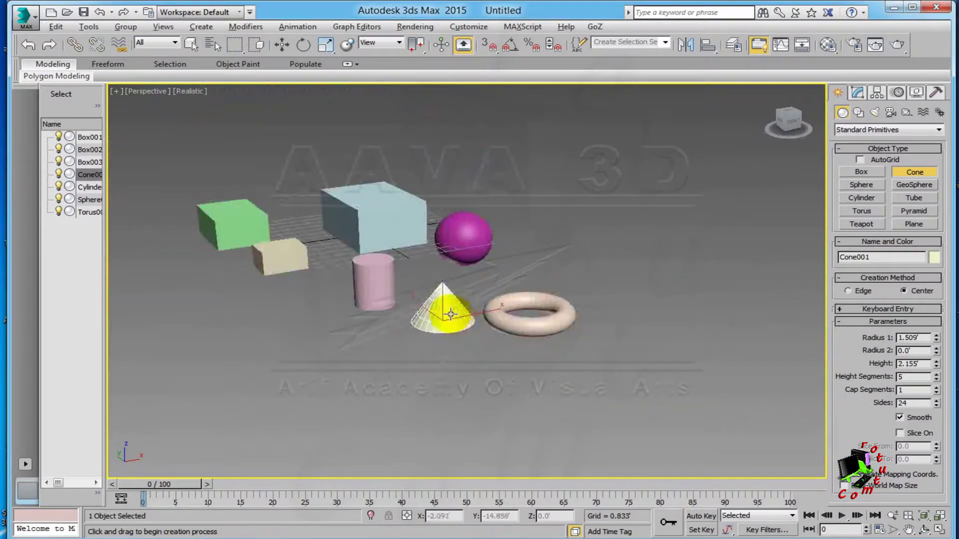
{"action": "middle_click_drag", "start_coordinate": [451, 314], "coordinate": [256, 205], "text": "alt"}
{"action": "mouse_move", "coordinate": [427, 214]}
{"action": "middle_mouse_down", "text": "alt"}
{"action": "mouse_move", "coordinate": [598, 243]}
{"action": "mouse_move", "coordinate": [499, 256]}
{"action": "middle_mouse_up", "text": "alt"}
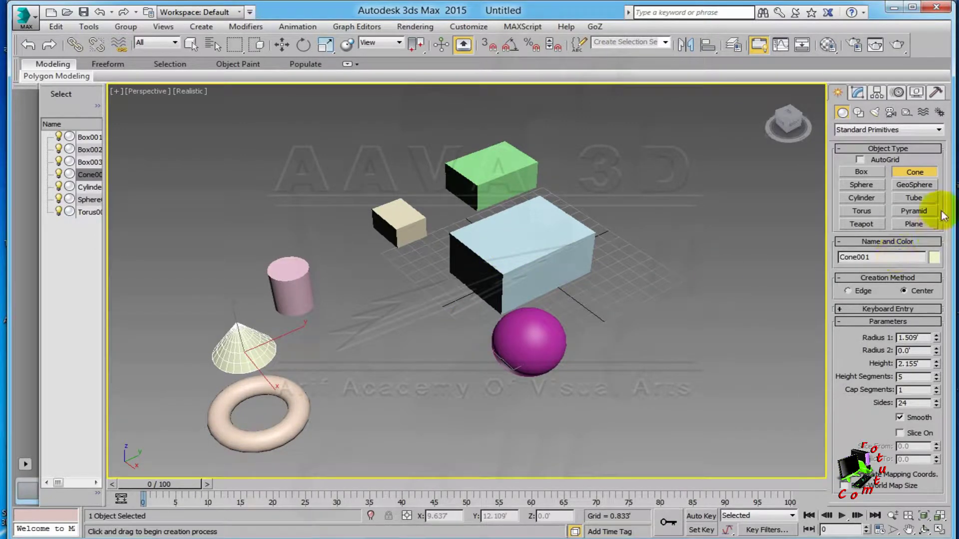
Create a hollow tube with its ring size and height set
{"action": "left_click", "coordinate": [913, 197]}
{"action": "middle_click_drag", "start_coordinate": [693, 316], "coordinate": [621, 347]}
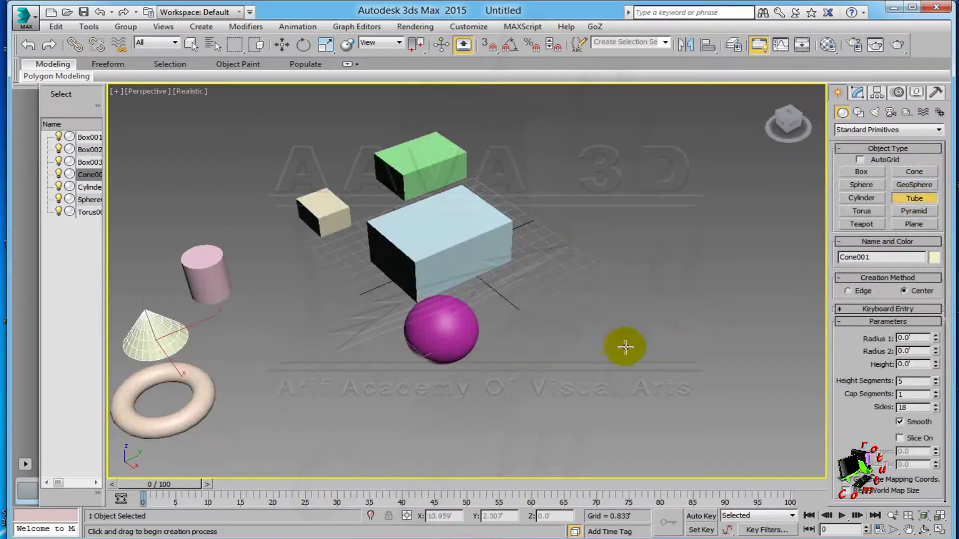
{"action": "left_click_drag", "start_coordinate": [641, 354], "coordinate": [653, 362]}
{"action": "left_click", "coordinate": [663, 371]}
{"action": "left_click", "coordinate": [668, 260]}
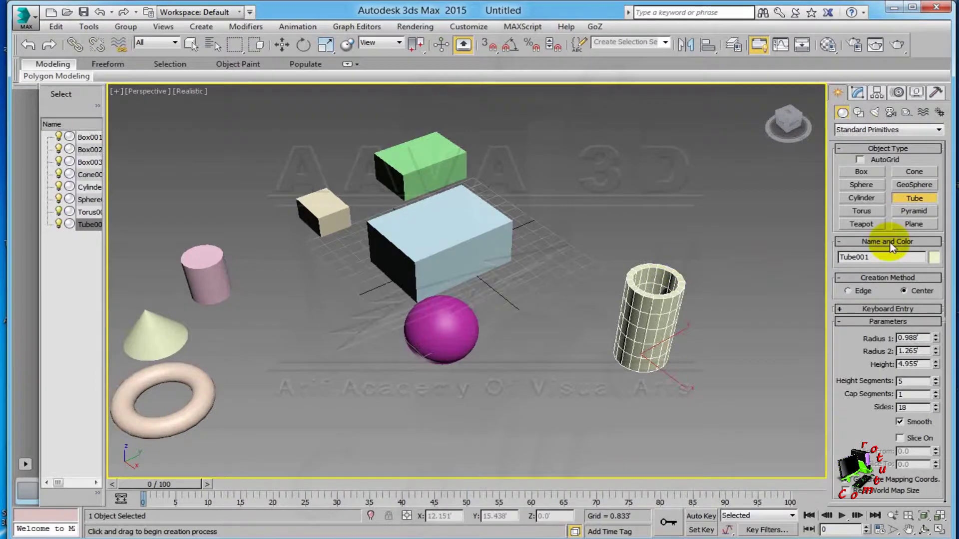
Add a red pyramid in the foreground
{"action": "left_click", "coordinate": [914, 211]}
{"action": "middle_click_drag", "start_coordinate": [580, 345], "coordinate": [583, 263]}
{"action": "left_click_drag", "start_coordinate": [414, 382], "coordinate": [673, 395]}
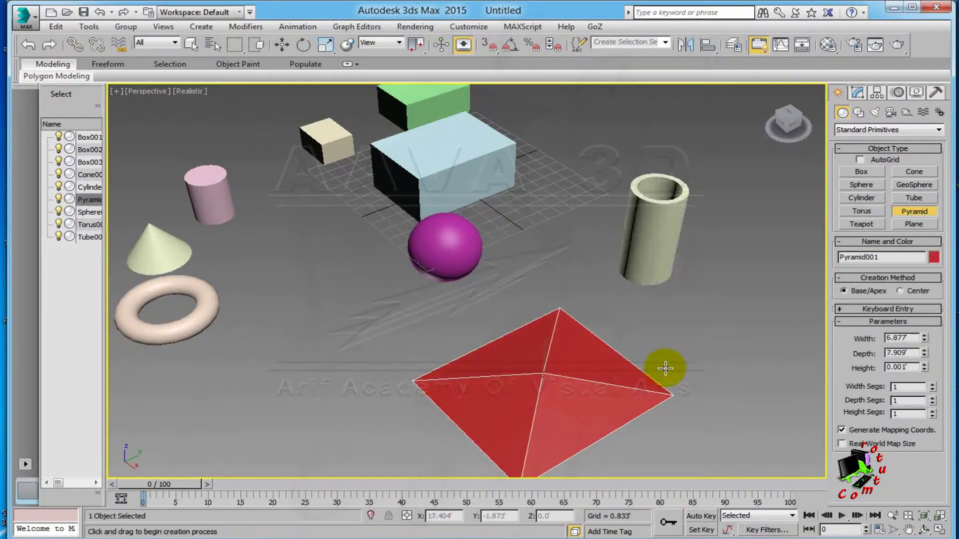
Draw a large peach plane beneath all the objects and orbit lower
{"action": "left_click", "coordinate": [921, 224]}
{"action": "scroll", "coordinate": [488, 193], "scroll_direction": "down", "scroll_amount": 2}
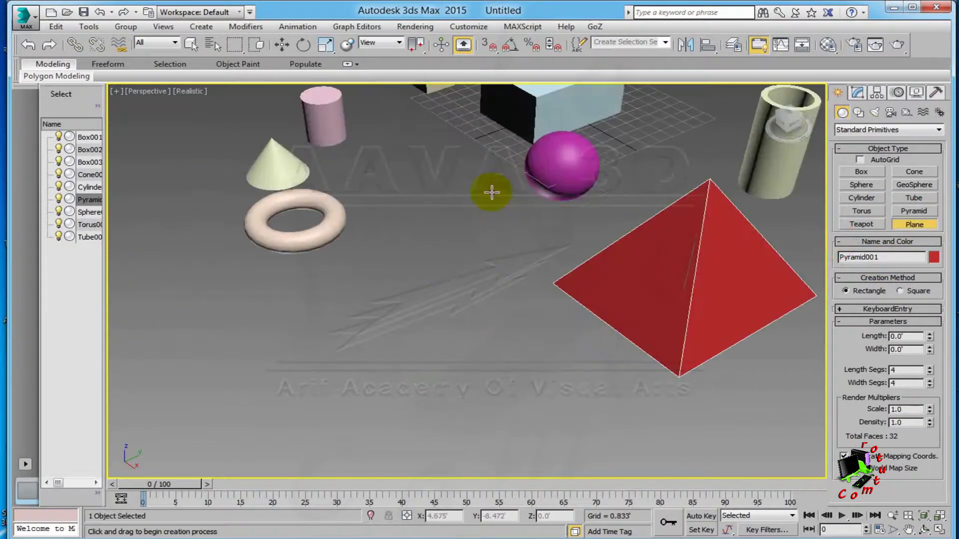
{"action": "scroll", "coordinate": [264, 278], "scroll_direction": "down", "scroll_amount": 3}
{"action": "mouse_move", "coordinate": [263, 278]}
{"action": "left_mouse_down"}
{"action": "mouse_move", "coordinate": [573, 334]}
{"action": "mouse_move", "coordinate": [757, 325]}
{"action": "left_mouse_up"}
{"action": "right_click", "coordinate": [667, 271]}
{"action": "mouse_move", "coordinate": [668, 271]}
{"action": "middle_mouse_down", "text": "alt"}
{"action": "mouse_move", "coordinate": [644, 265]}
{"action": "mouse_move", "coordinate": [665, 249]}
{"action": "middle_mouse_up", "text": "alt"}
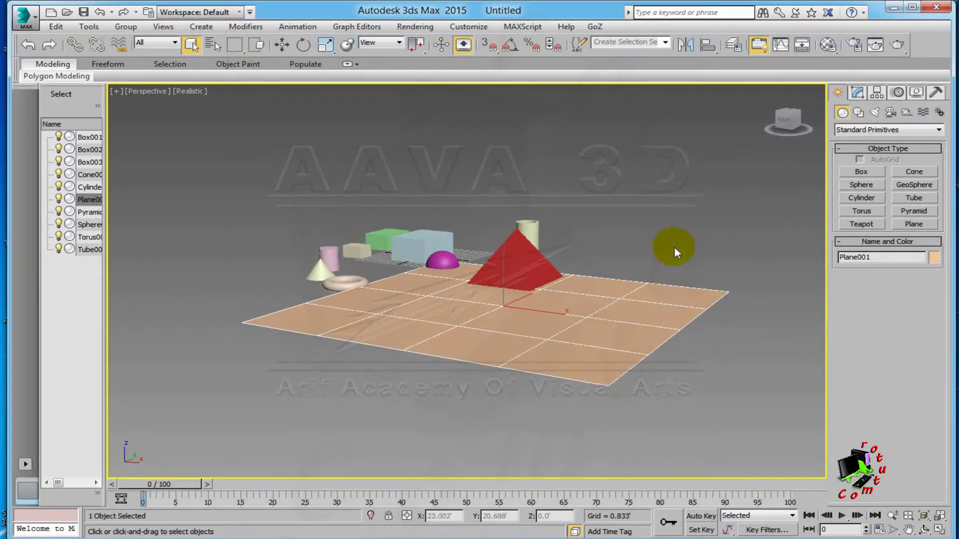
{"action": "mouse_move", "coordinate": [552, 272]}
{"action": "middle_mouse_down", "text": "alt"}
{"action": "mouse_move", "coordinate": [647, 242]}
{"action": "mouse_move", "coordinate": [613, 235]}
{"action": "middle_mouse_up", "text": "alt"}
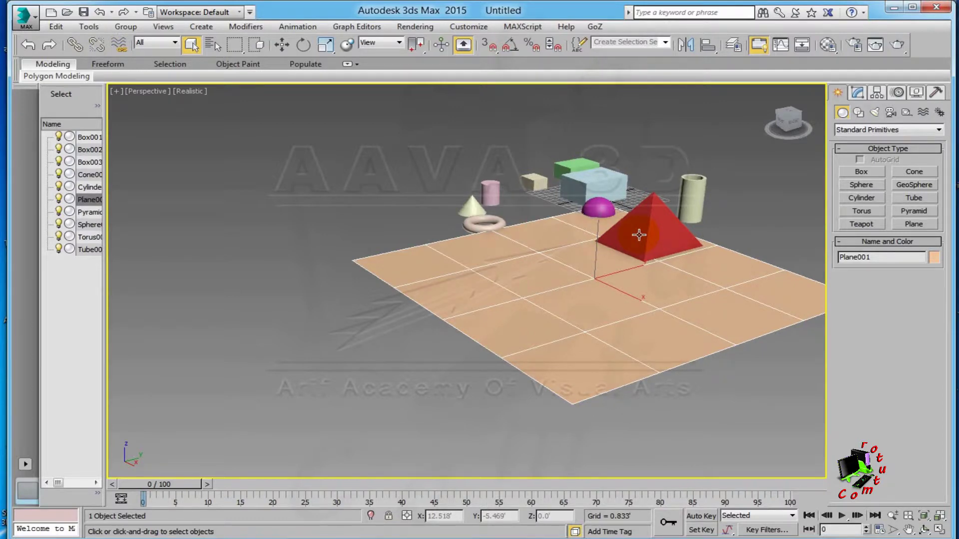
{"action": "mouse_move", "coordinate": [558, 219]}
{"action": "middle_mouse_down", "text": "alt"}
{"action": "mouse_move", "coordinate": [606, 274]}
{"action": "mouse_move", "coordinate": [563, 267]}
{"action": "mouse_move", "coordinate": [569, 263]}
{"action": "middle_mouse_up", "text": "alt"}
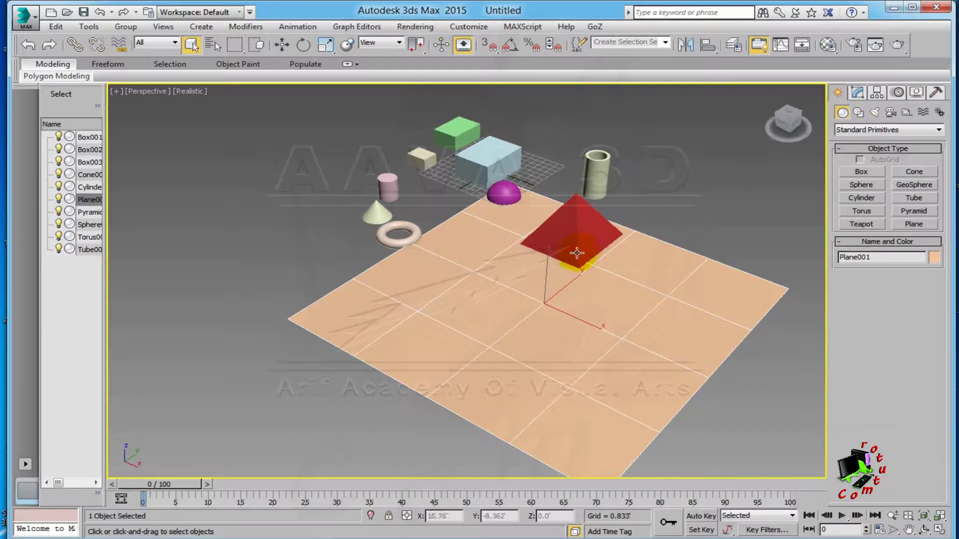
{"action": "mouse_move", "coordinate": [506, 240]}
{"action": "middle_mouse_down", "text": "alt"}
{"action": "mouse_move", "coordinate": [523, 210]}
{"action": "mouse_move", "coordinate": [499, 216]}
{"action": "middle_mouse_up", "text": "alt"}
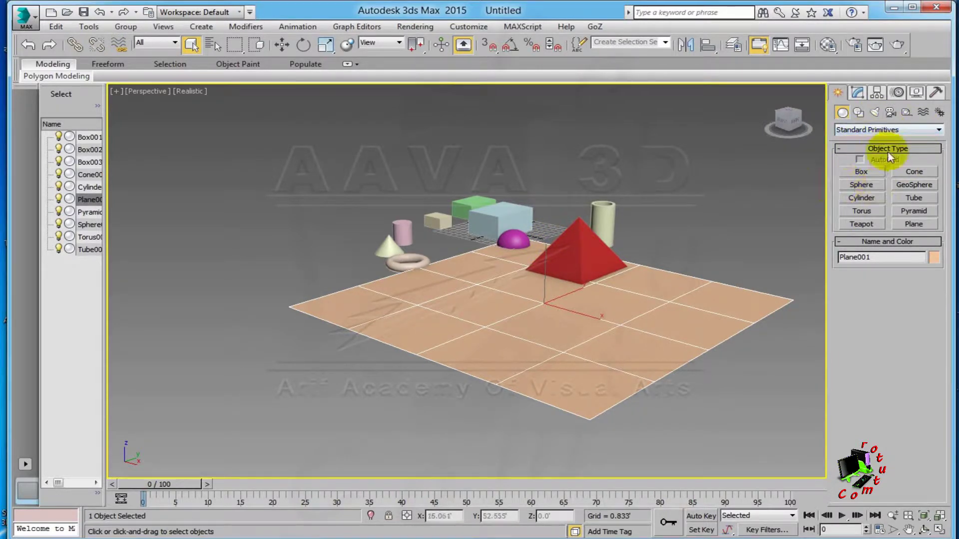
{"action": "middle_click_drag", "start_coordinate": [644, 138], "coordinate": [625, 165]}
{"action": "mouse_move", "coordinate": [496, 193]}
{"action": "middle_mouse_down", "text": "alt"}
{"action": "mouse_move", "coordinate": [507, 214]}
{"action": "mouse_move", "coordinate": [875, 138]}
{"action": "middle_mouse_up", "text": "alt"}
{"action": "middle_click_drag", "start_coordinate": [646, 124], "coordinate": [601, 143]}
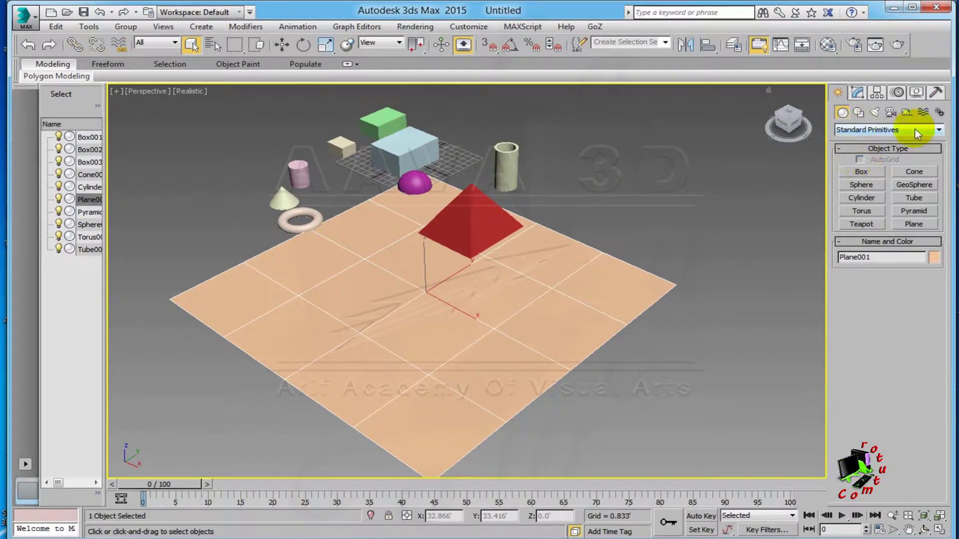
{"action": "left_click", "coordinate": [894, 130]}
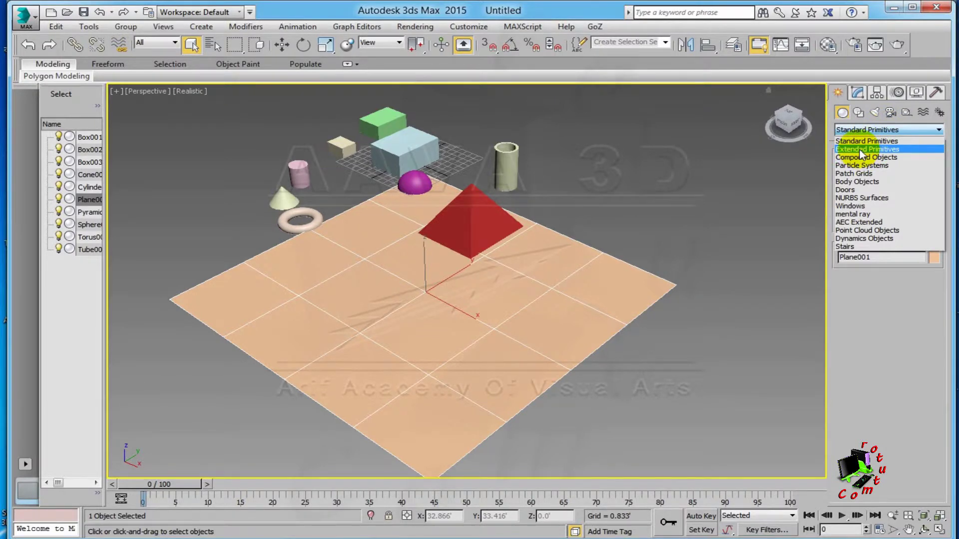
Create a purple Hedra from Extended Primitives to the right of the plane
{"action": "left_click", "coordinate": [860, 150]}
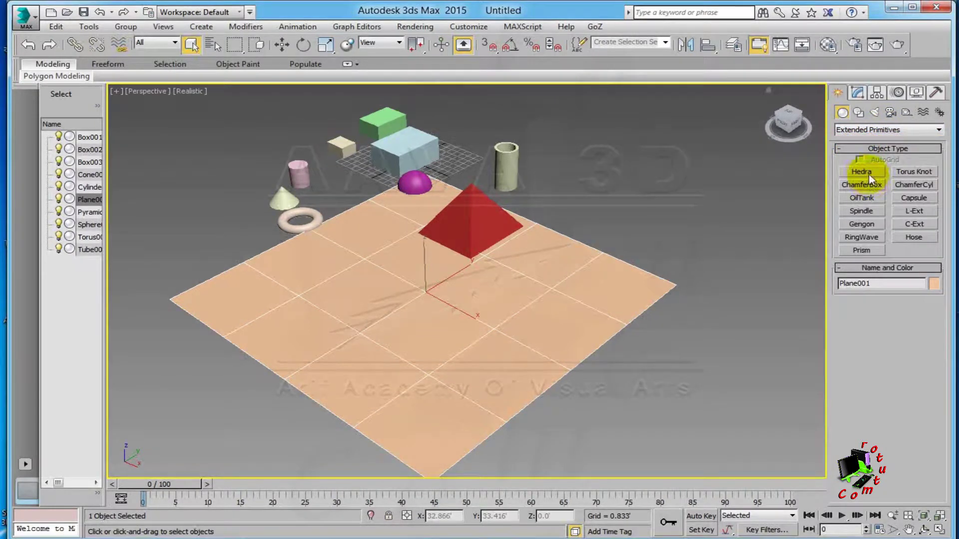
{"action": "left_click", "coordinate": [865, 172]}
{"action": "middle_click_drag", "start_coordinate": [704, 200], "coordinate": [621, 200]}
{"action": "left_click_drag", "start_coordinate": [647, 259], "coordinate": [677, 303]}
{"action": "right_click", "coordinate": [804, 200]}
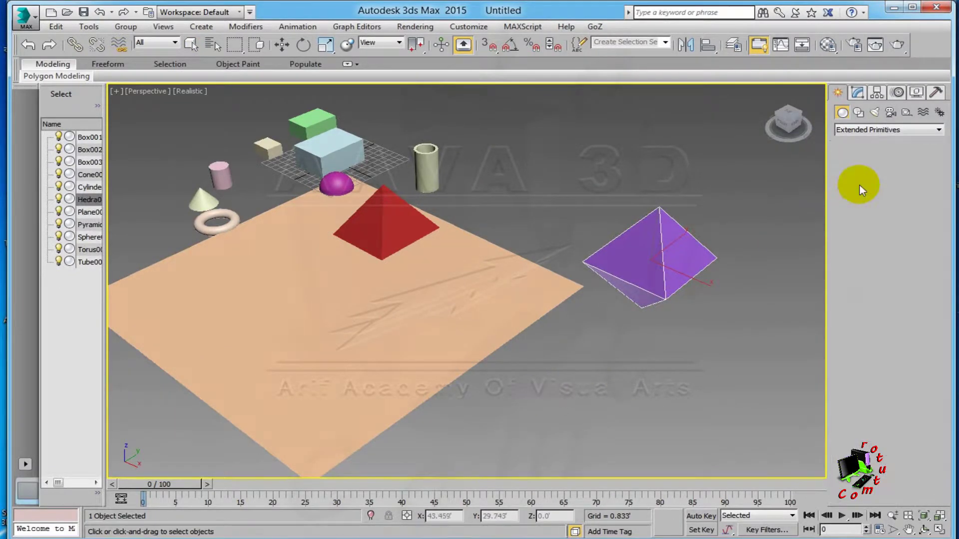
Draw a pink ChamferBox's base and height on the plane
{"action": "left_click", "coordinate": [862, 185]}
{"action": "middle_click_drag", "start_coordinate": [471, 299], "coordinate": [532, 250]}
{"action": "left_click_drag", "start_coordinate": [530, 352], "coordinate": [689, 346]}
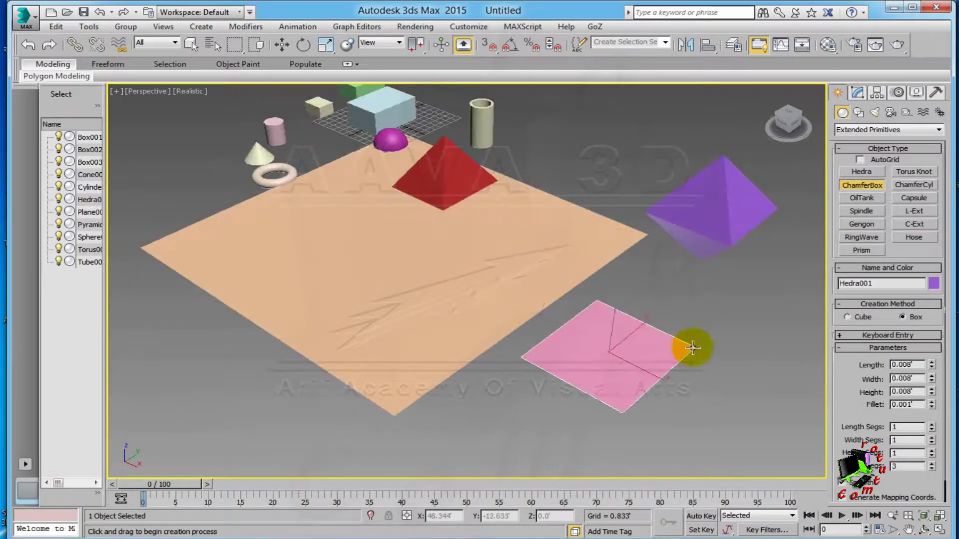
Round the chamfer box's edges and add an oil tank at the lower right
{"action": "left_click", "coordinate": [701, 232]}
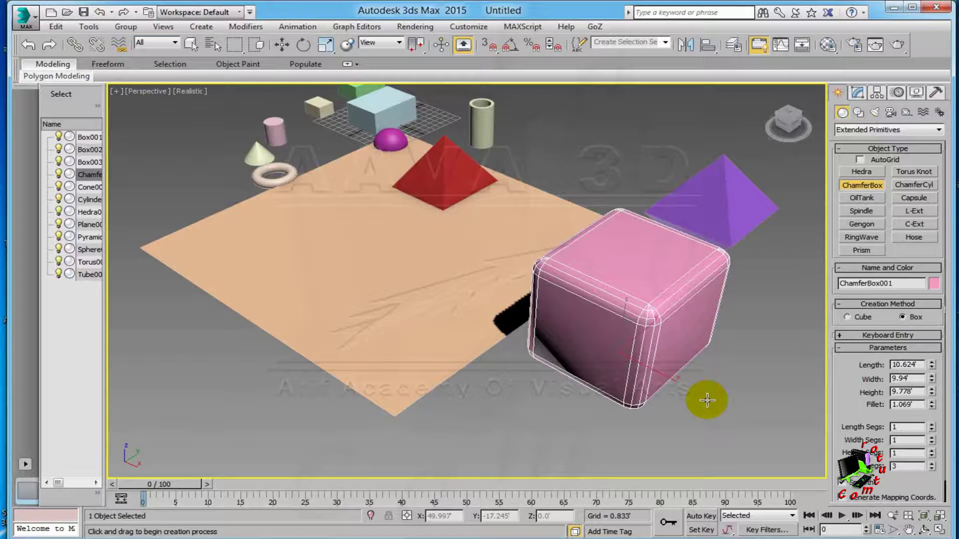
{"action": "middle_click_drag", "start_coordinate": [627, 342], "coordinate": [636, 325], "text": "alt"}
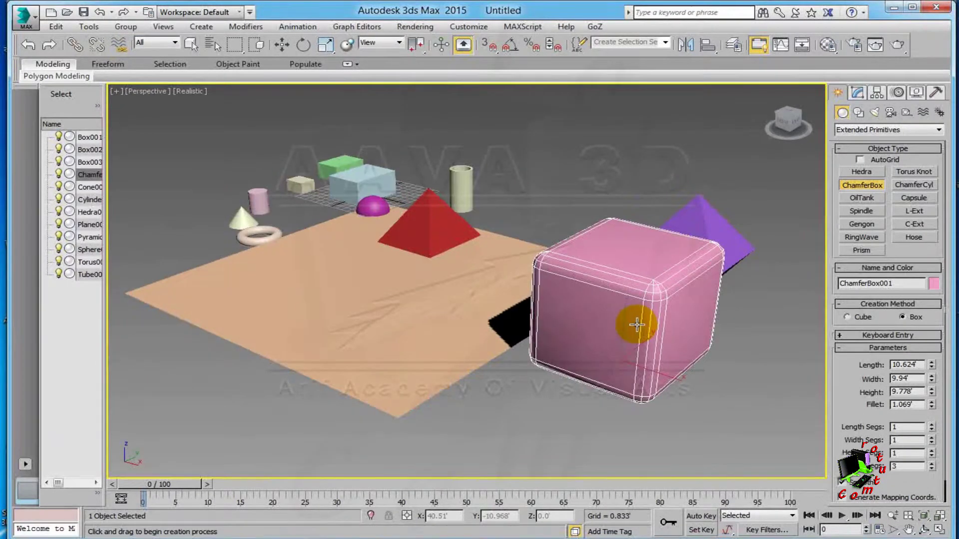
{"action": "left_click", "coordinate": [862, 198]}
{"action": "left_click_drag", "start_coordinate": [738, 402], "coordinate": [749, 418]}
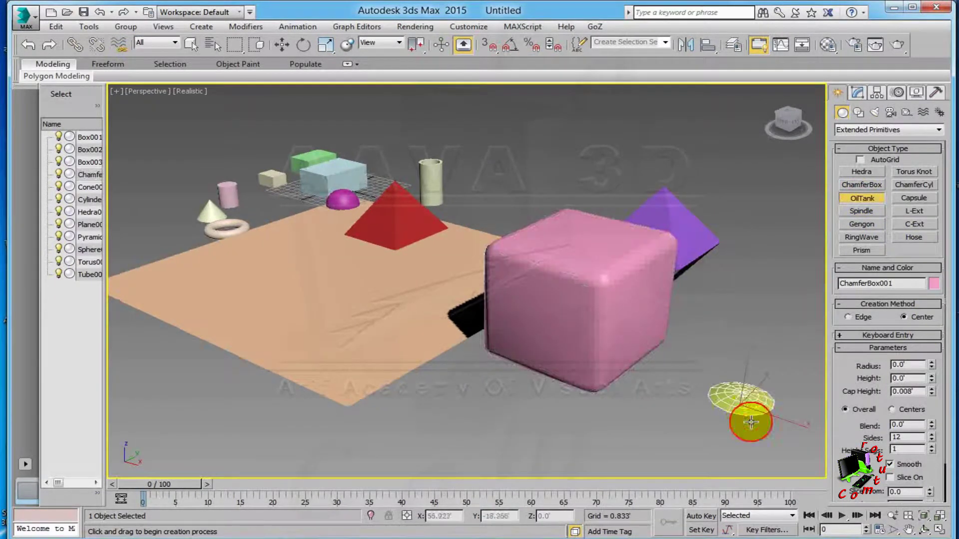
{"action": "left_click", "coordinate": [755, 245]}
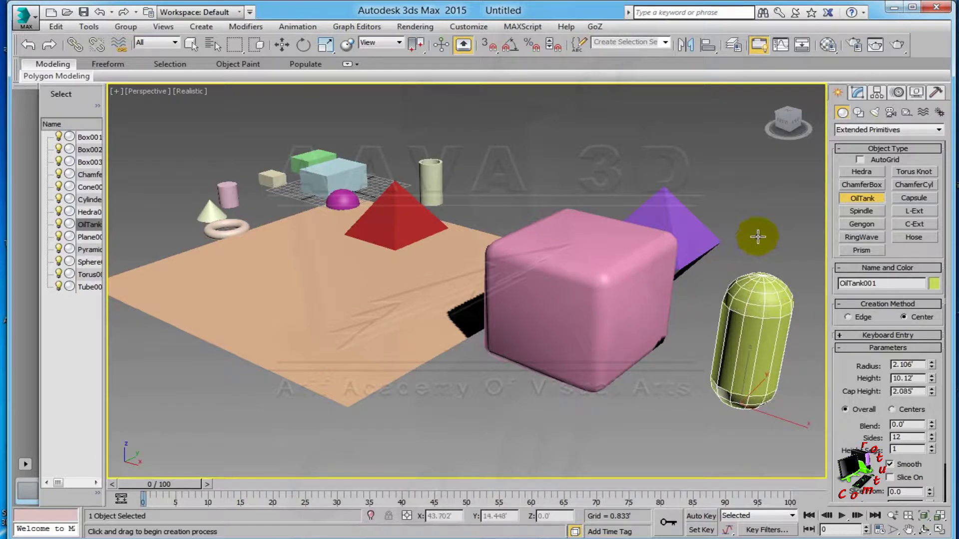
Create a spindle with base, height and caps, then orbit closer to it
{"action": "left_click", "coordinate": [849, 209]}
{"action": "left_click_drag", "start_coordinate": [537, 394], "coordinate": [571, 413]}
{"action": "left_click", "coordinate": [574, 325]}
{"action": "left_click", "coordinate": [643, 150]}
{"action": "middle_click_drag", "start_coordinate": [639, 157], "coordinate": [590, 334], "text": "alt"}
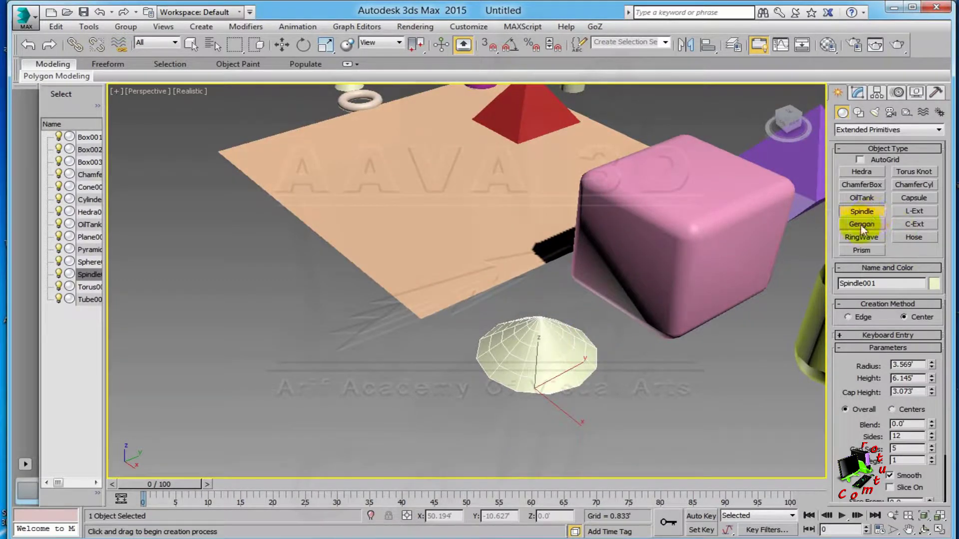
Create pentagonal Gengon001 with radius 7.593 and height 7.205 at the left
{"action": "left_click", "coordinate": [862, 228]}
{"action": "middle_click_drag", "start_coordinate": [606, 257], "coordinate": [574, 269], "text": "alt"}
{"action": "left_click_drag", "start_coordinate": [289, 343], "coordinate": [400, 352]}
{"action": "left_click", "coordinate": [381, 254]}
{"action": "left_click", "coordinate": [380, 230]}
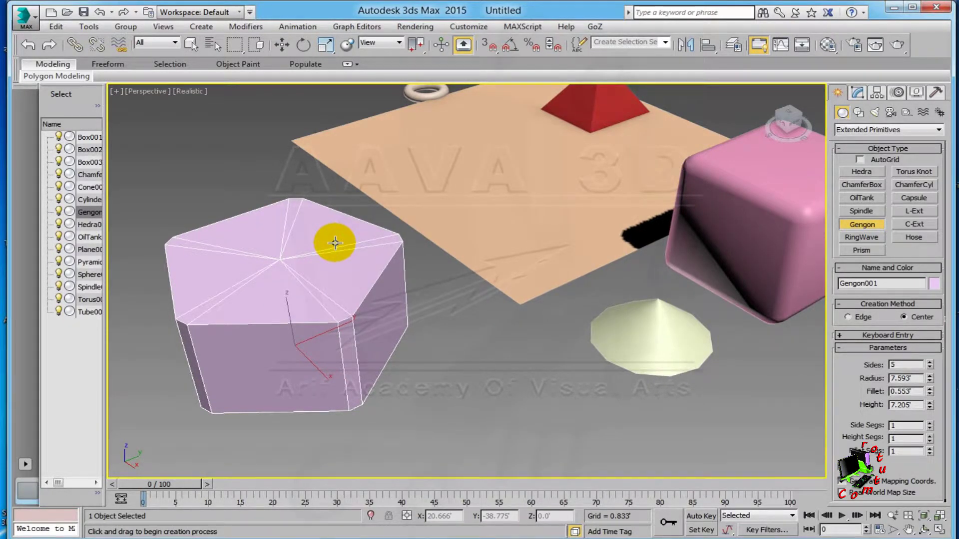
Add a ring wave in front of the spindle
{"action": "mouse_move", "coordinate": [349, 326]}
{"action": "middle_mouse_down", "text": "alt"}
{"action": "mouse_move", "coordinate": [435, 265]}
{"action": "mouse_move", "coordinate": [419, 266]}
{"action": "middle_mouse_up", "text": "alt"}
{"action": "middle_click_drag", "start_coordinate": [524, 260], "coordinate": [819, 226], "text": "alt"}
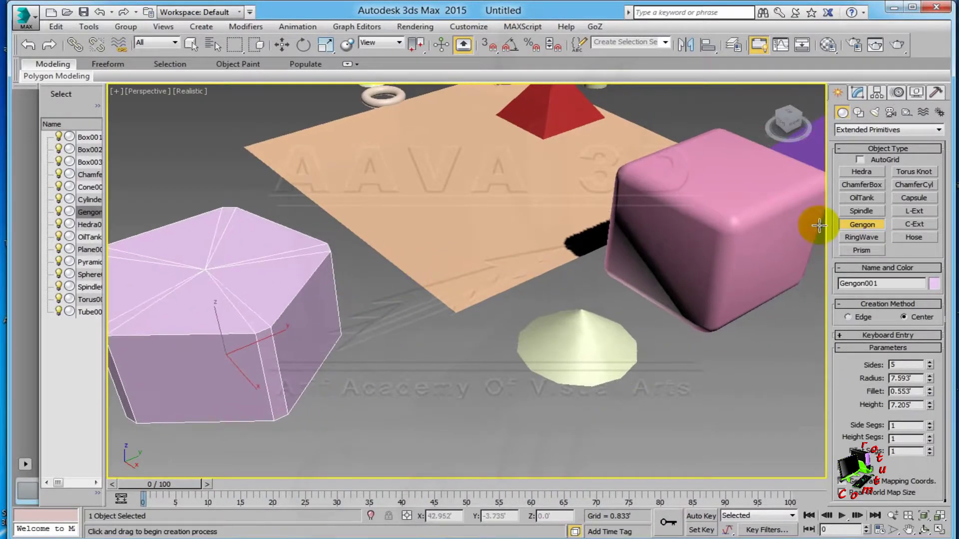
{"action": "left_click", "coordinate": [847, 238]}
{"action": "left_click_drag", "start_coordinate": [430, 388], "coordinate": [475, 413]}
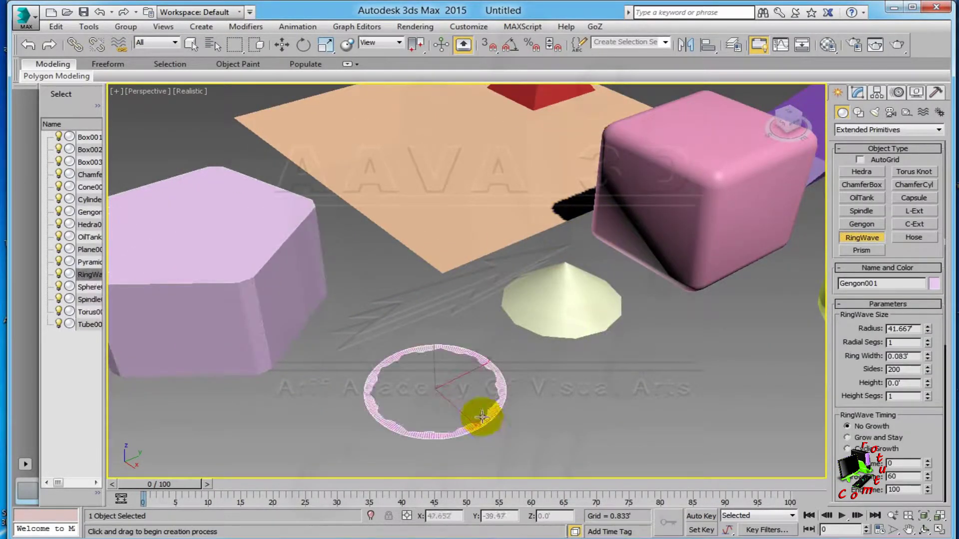
{"action": "left_click", "coordinate": [452, 405]}
Create a triangular prism extruded to its height
{"action": "left_click", "coordinate": [862, 251]}
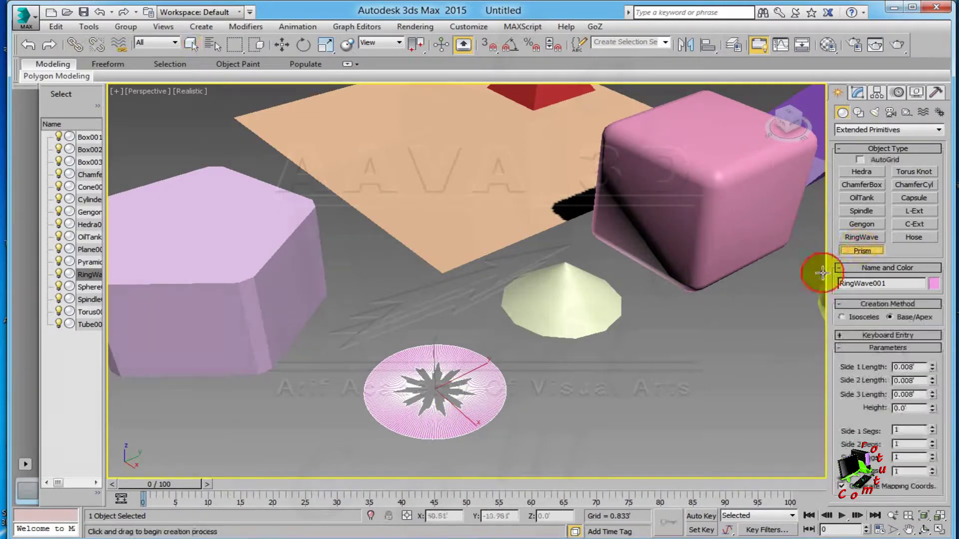
{"action": "middle_click_drag", "start_coordinate": [822, 270], "coordinate": [555, 273]}
{"action": "left_click_drag", "start_coordinate": [462, 393], "coordinate": [568, 379]}
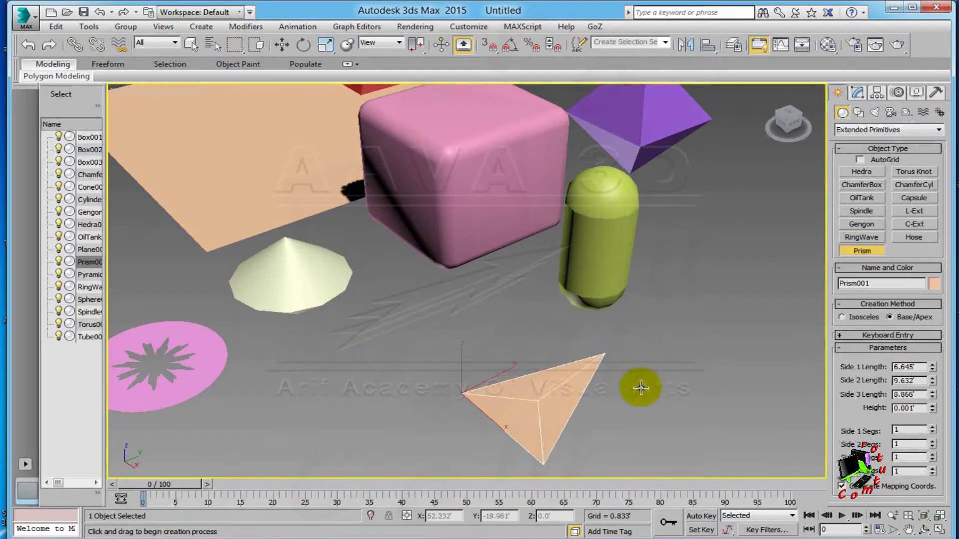
{"action": "left_click", "coordinate": [580, 304]}
Create a torus knot beside the prism with a thickened tube
{"action": "left_click", "coordinate": [911, 172]}
{"action": "middle_click_drag", "start_coordinate": [821, 234], "coordinate": [520, 186]}
{"action": "left_click_drag", "start_coordinate": [529, 283], "coordinate": [588, 311]}
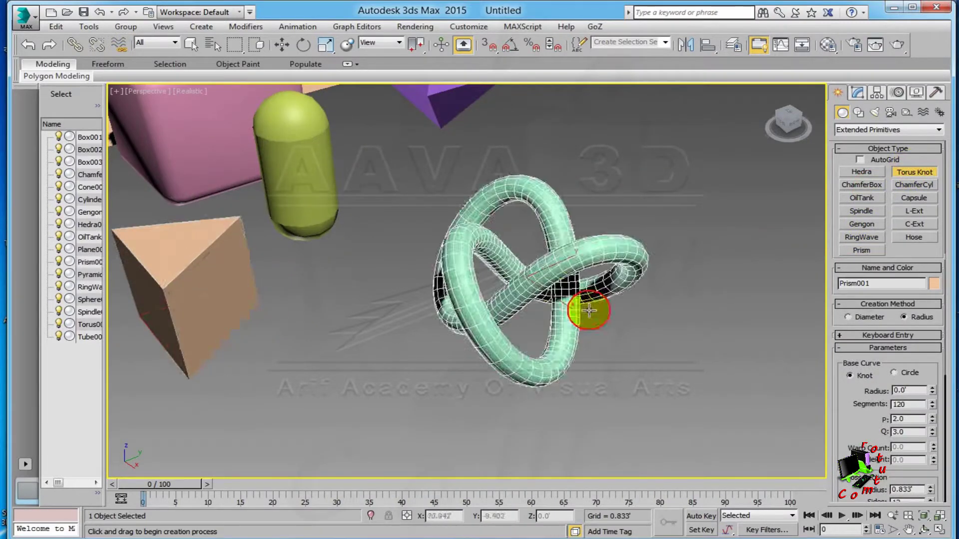
{"action": "left_click", "coordinate": [760, 261]}
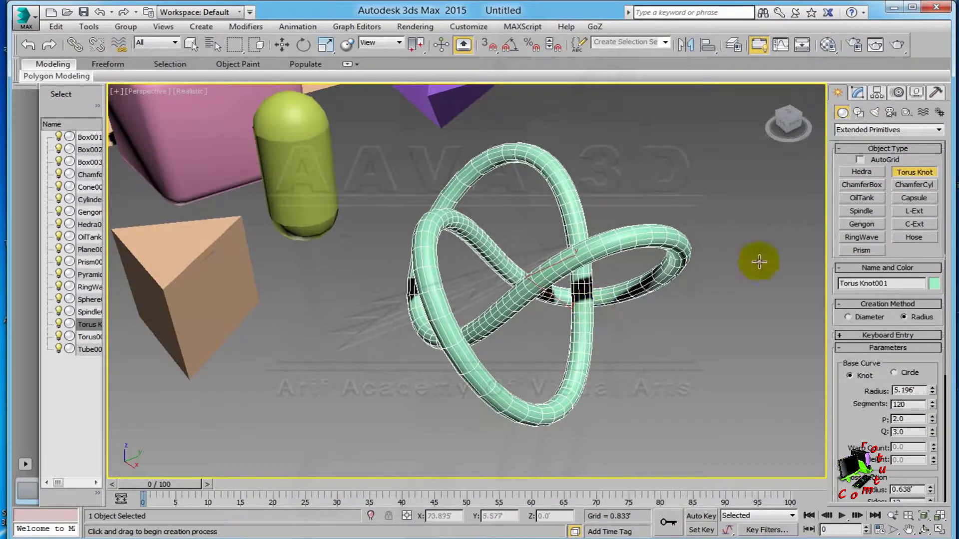
{"action": "left_click", "coordinate": [906, 172]}
Create a filleted chamfer cylinder 2.609 high to the right of the knot
{"action": "left_click", "coordinate": [906, 185]}
{"action": "middle_click_drag", "start_coordinate": [573, 218], "coordinate": [601, 342]}
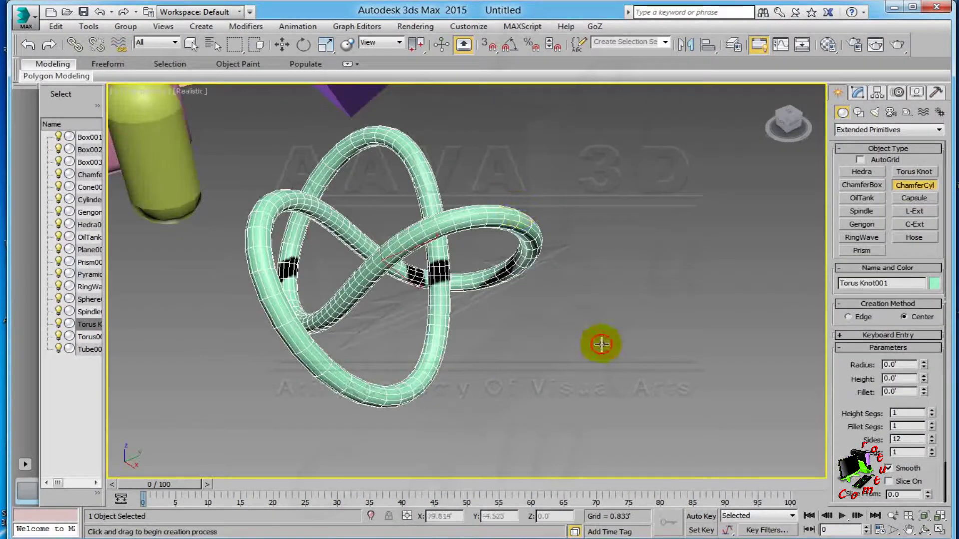
{"action": "left_click_drag", "start_coordinate": [606, 308], "coordinate": [702, 402]}
{"action": "left_click", "coordinate": [692, 354]}
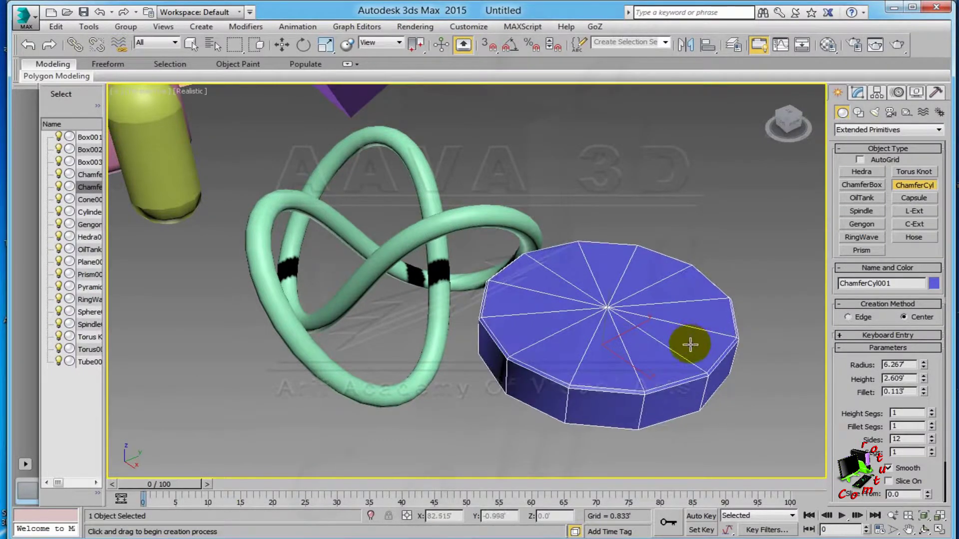
{"action": "left_click", "coordinate": [691, 345]}
Add a capsule to the right of the chamfer cylinder
{"action": "left_click", "coordinate": [908, 200]}
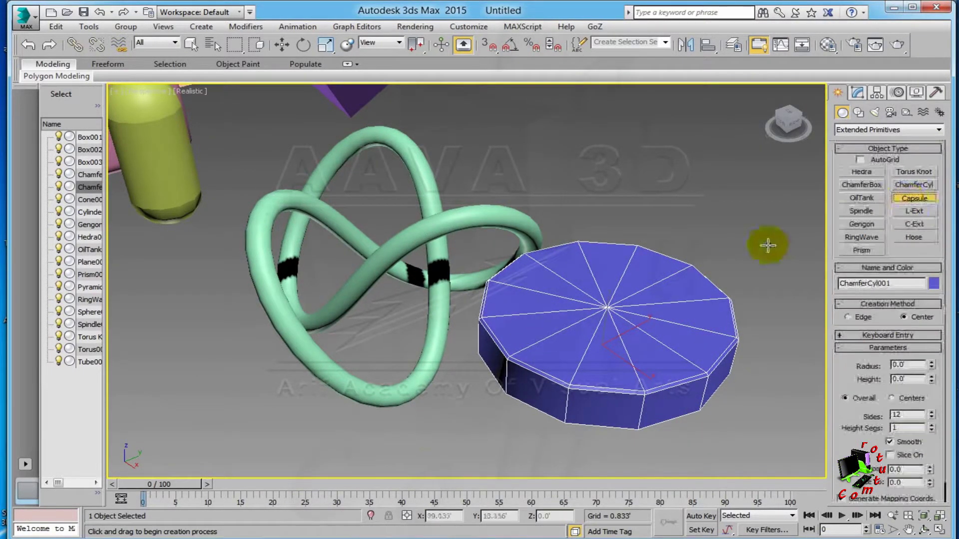
{"action": "middle_click_drag", "start_coordinate": [765, 245], "coordinate": [608, 283]}
{"action": "left_click_drag", "start_coordinate": [619, 287], "coordinate": [644, 315]}
{"action": "left_click", "coordinate": [843, 240]}
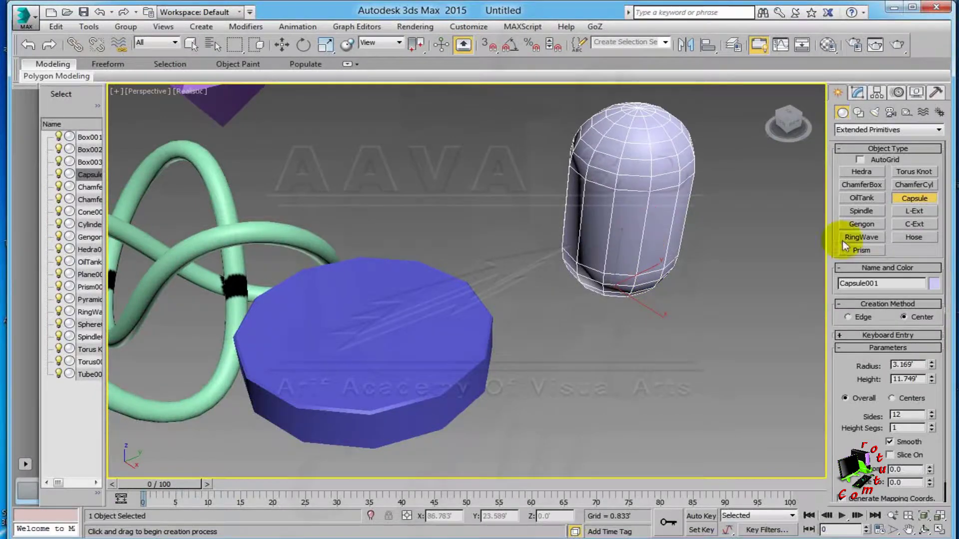
Create an L-Ext extrusion with its footprint, height and wall width
{"action": "left_click", "coordinate": [906, 213]}
{"action": "mouse_move", "coordinate": [689, 280]}
{"action": "middle_mouse_down"}
{"action": "mouse_move", "coordinate": [625, 246]}
{"action": "mouse_move", "coordinate": [517, 317]}
{"action": "middle_mouse_up"}
{"action": "mouse_move", "coordinate": [517, 317]}
{"action": "left_mouse_down"}
{"action": "mouse_move", "coordinate": [729, 306]}
{"action": "mouse_move", "coordinate": [779, 349]}
{"action": "mouse_move", "coordinate": [783, 338]}
{"action": "left_mouse_up"}
{"action": "left_click", "coordinate": [765, 260]}
Create a C-Ext extrusion in front with wall height and thickness set
{"action": "left_click", "coordinate": [918, 226]}
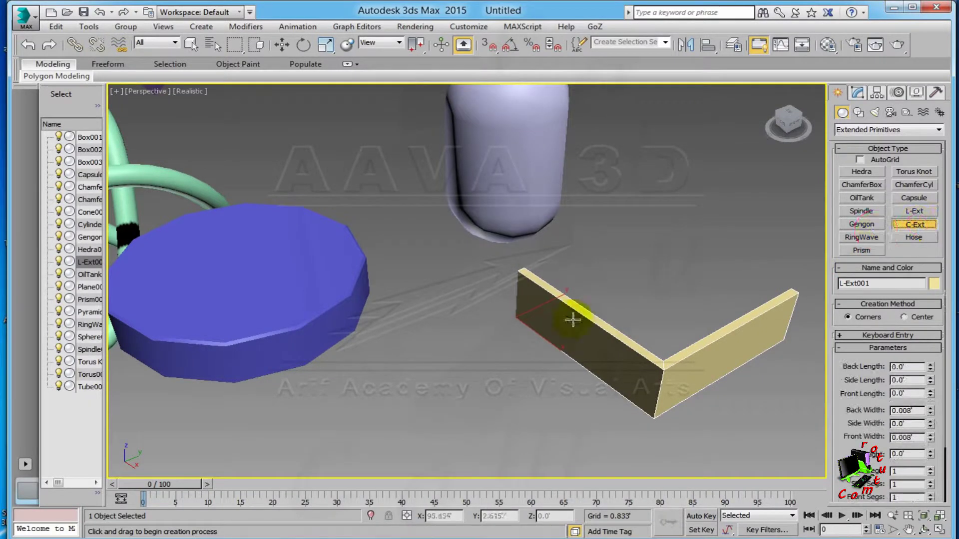
{"action": "middle_click_drag", "start_coordinate": [442, 423], "coordinate": [488, 358]}
{"action": "mouse_move", "coordinate": [488, 358]}
{"action": "left_mouse_down"}
{"action": "mouse_move", "coordinate": [745, 383]}
{"action": "mouse_move", "coordinate": [739, 353]}
{"action": "left_mouse_up"}
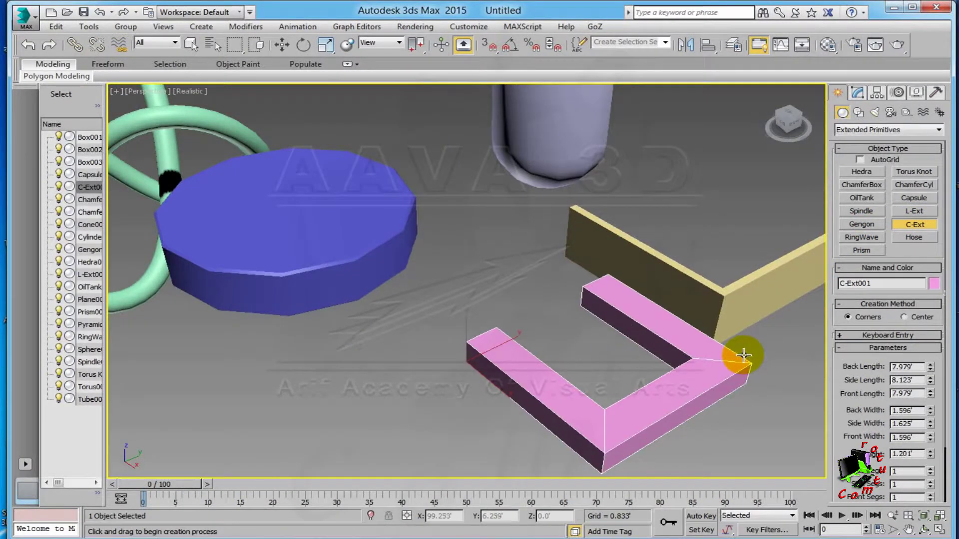
{"action": "left_click", "coordinate": [739, 340]}
{"action": "left_click", "coordinate": [780, 308]}
Add Hose001 in front of the cylinder at full height
{"action": "left_click", "coordinate": [913, 237]}
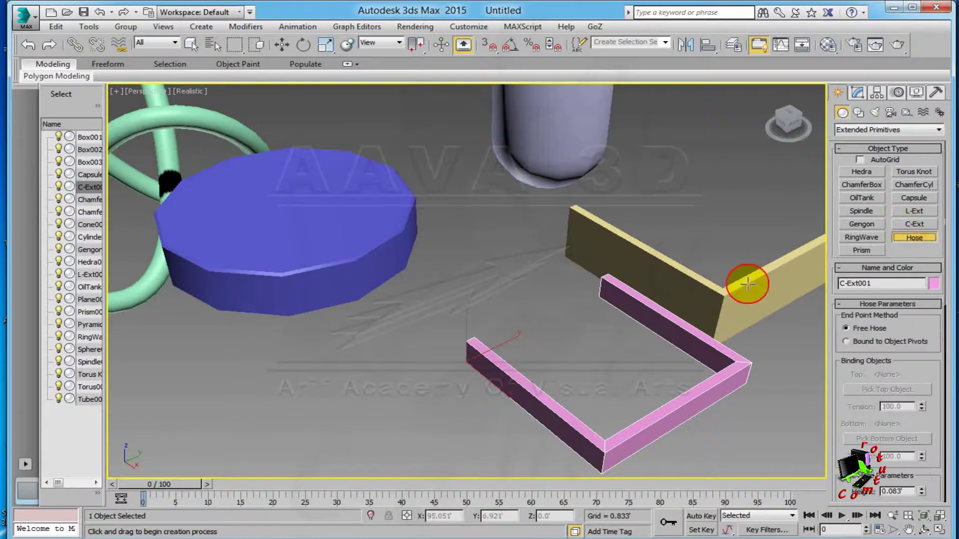
{"action": "middle_click_drag", "start_coordinate": [374, 397], "coordinate": [439, 375]}
{"action": "left_click_drag", "start_coordinate": [427, 392], "coordinate": [440, 395]}
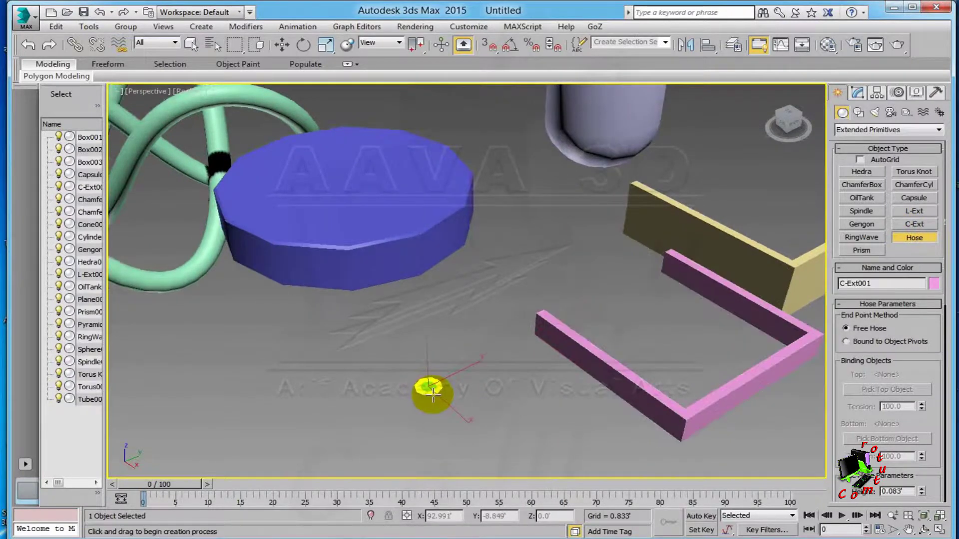
{"action": "left_click", "coordinate": [436, 221]}
Zoom and orbit the Perspective view around the whole scene of primitives
{"action": "key", "text": "w"}
{"action": "scroll", "coordinate": [480, 349], "scroll_direction": "down", "scroll_amount": 3}
{"action": "scroll", "coordinate": [504, 341], "scroll_direction": "down", "scroll_amount": 3}
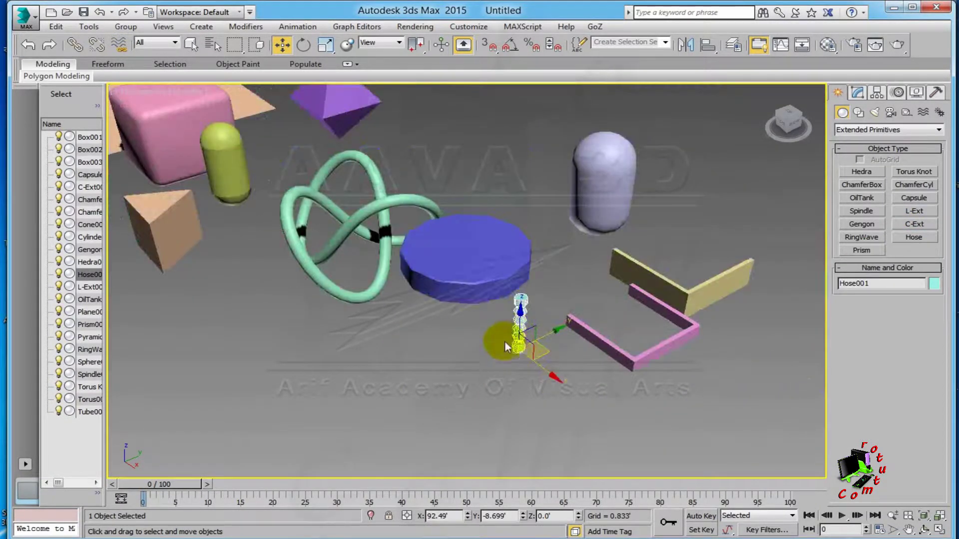
{"action": "scroll", "coordinate": [459, 340], "scroll_direction": "down", "scroll_amount": 4}
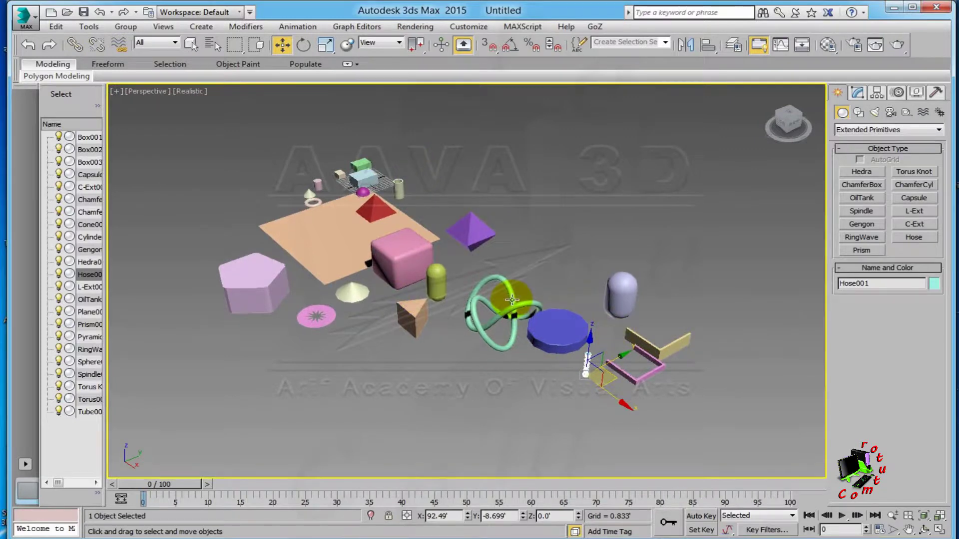
{"action": "mouse_move", "coordinate": [526, 280]}
{"action": "middle_mouse_down", "text": "alt"}
{"action": "mouse_move", "coordinate": [418, 281]}
{"action": "mouse_move", "coordinate": [407, 265]}
{"action": "mouse_move", "coordinate": [360, 284]}
{"action": "middle_mouse_up", "text": "alt"}
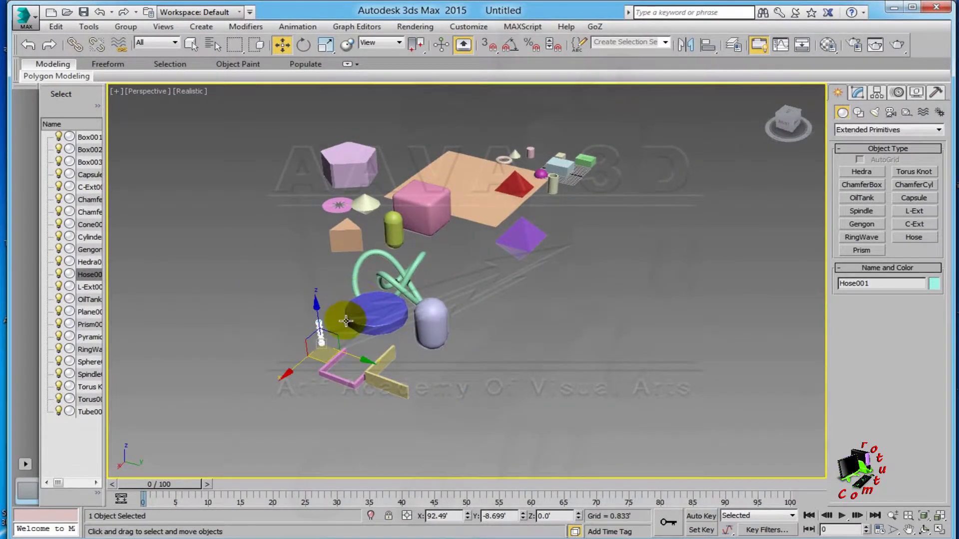
{"action": "scroll", "coordinate": [430, 276], "scroll_direction": "up", "scroll_amount": 3}
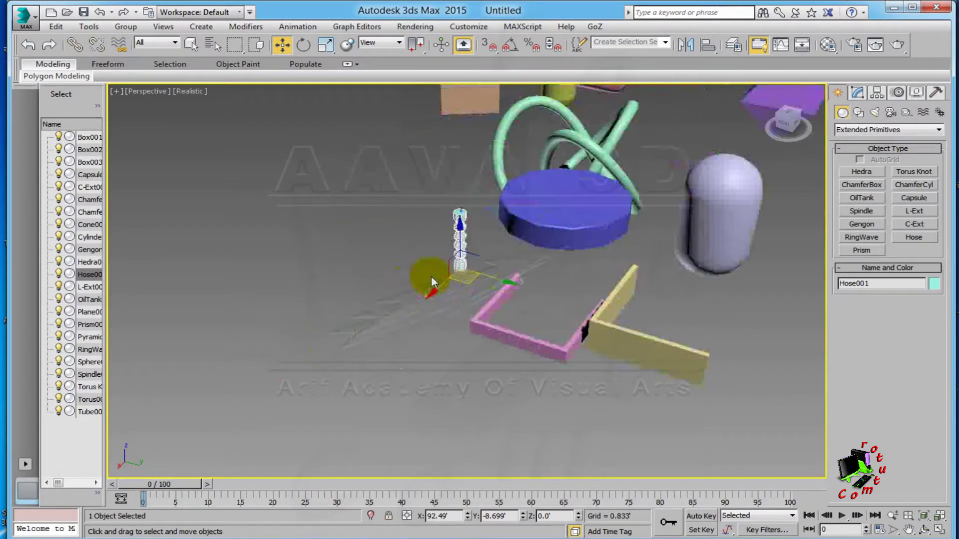
{"action": "scroll", "coordinate": [450, 225], "scroll_direction": "up", "scroll_amount": 3}
{"action": "scroll", "coordinate": [444, 245], "scroll_direction": "up", "scroll_amount": 2}
{"action": "scroll", "coordinate": [449, 255], "scroll_direction": "down", "scroll_amount": 2}
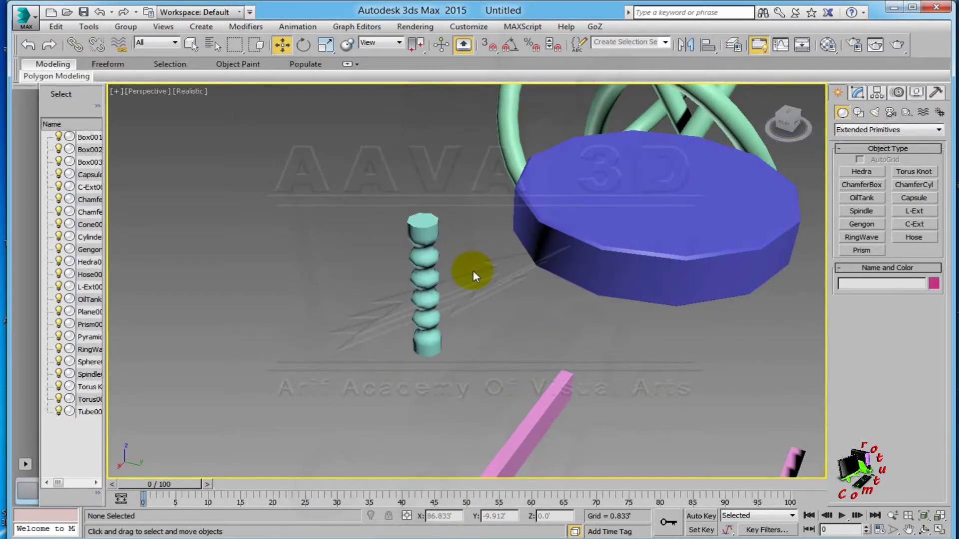
{"action": "scroll", "coordinate": [466, 272], "scroll_direction": "down", "scroll_amount": 3}
{"action": "scroll", "coordinate": [429, 269], "scroll_direction": "up", "scroll_amount": 1}
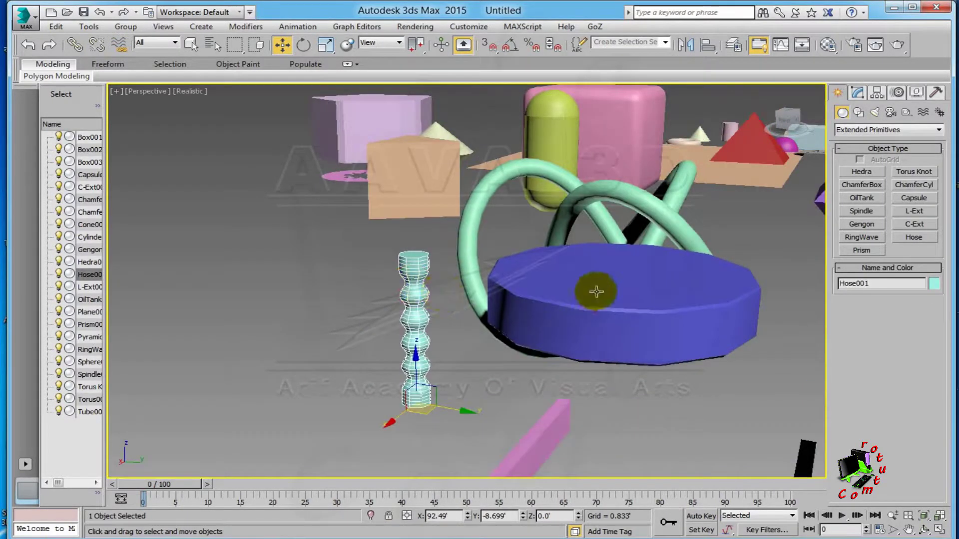
{"action": "scroll", "coordinate": [596, 292], "scroll_direction": "down", "scroll_amount": 2}
{"action": "scroll", "coordinate": [443, 265], "scroll_direction": "up", "scroll_amount": 2}
{"action": "scroll", "coordinate": [506, 330], "scroll_direction": "down", "scroll_amount": 3}
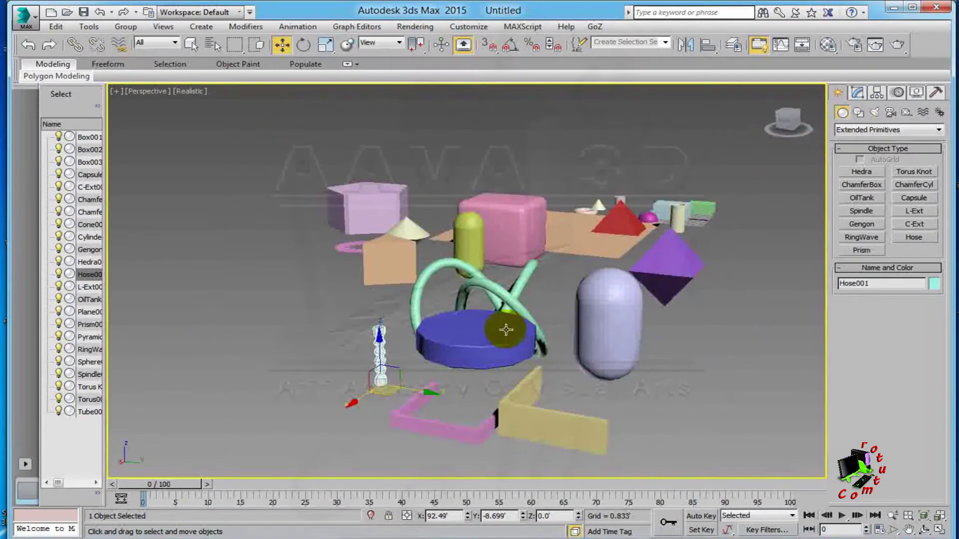
{"action": "mouse_move", "coordinate": [506, 330]}
{"action": "middle_mouse_down", "text": "alt"}
{"action": "mouse_move", "coordinate": [532, 292]}
{"action": "mouse_move", "coordinate": [593, 308]}
{"action": "mouse_move", "coordinate": [550, 308]}
{"action": "mouse_move", "coordinate": [515, 290]}
{"action": "mouse_move", "coordinate": [549, 280]}
{"action": "middle_mouse_up", "text": "alt"}
Pan and zoom the view toward the hose so the objects shift down
{"action": "scroll", "coordinate": [532, 292], "scroll_direction": "down", "scroll_amount": 2}
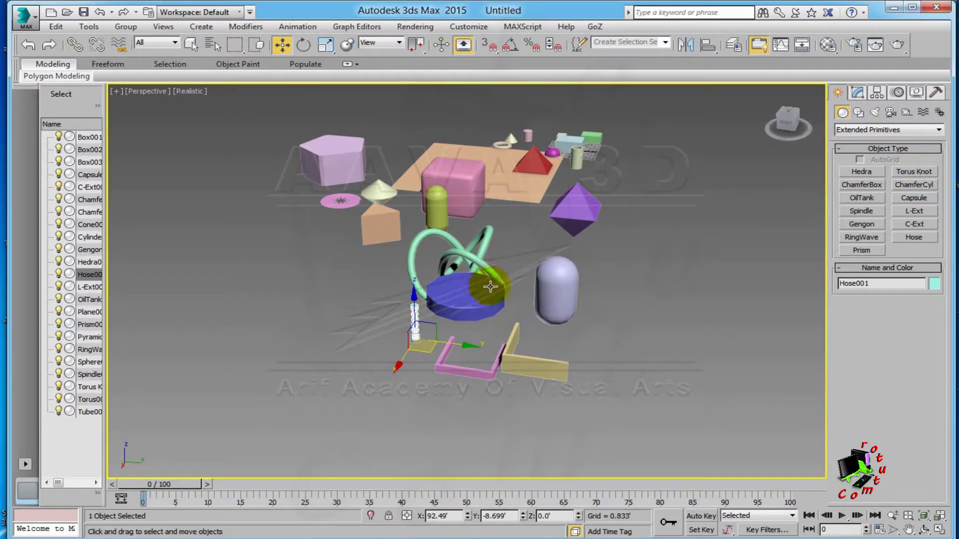
{"action": "scroll", "coordinate": [517, 282], "scroll_direction": "down", "scroll_amount": 3}
{"action": "scroll", "coordinate": [539, 259], "scroll_direction": "up", "scroll_amount": 4}
{"action": "scroll", "coordinate": [535, 353], "scroll_direction": "down", "scroll_amount": 1}
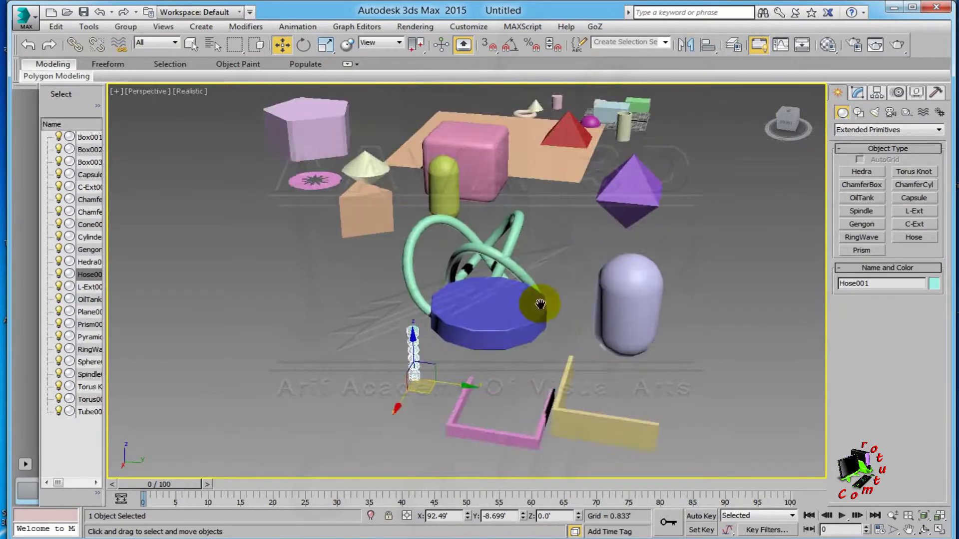
{"action": "scroll", "coordinate": [538, 328], "scroll_direction": "down", "scroll_amount": 2}
{"action": "middle_click_drag", "start_coordinate": [539, 328], "coordinate": [507, 310]}
{"action": "scroll", "coordinate": [508, 311], "scroll_direction": "up", "scroll_amount": 3}
{"action": "middle_click_drag", "start_coordinate": [659, 328], "coordinate": [539, 270]}
{"action": "scroll", "coordinate": [539, 270], "scroll_direction": "down", "scroll_amount": 2}
{"action": "scroll", "coordinate": [503, 274], "scroll_direction": "down", "scroll_amount": 1}
{"action": "scroll", "coordinate": [546, 299], "scroll_direction": "down", "scroll_amount": 2}
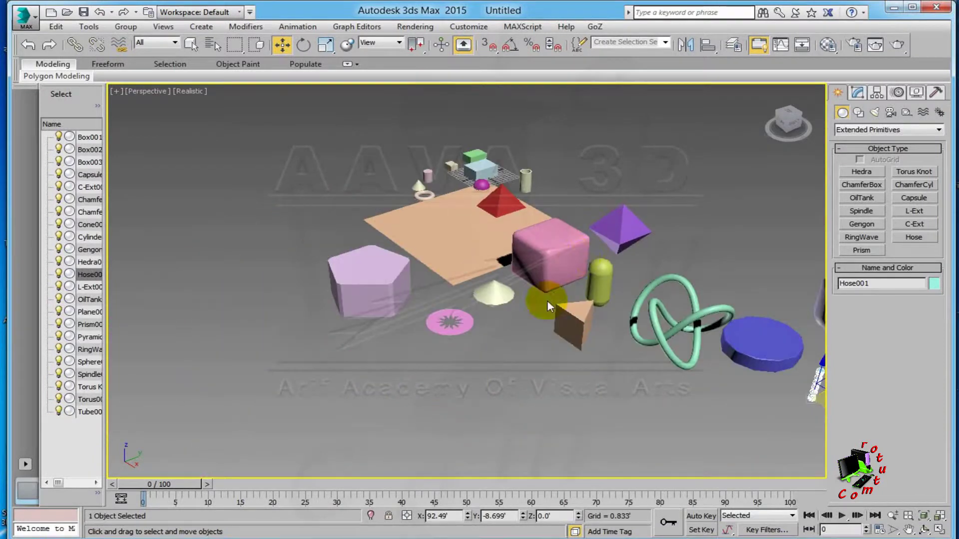
{"action": "scroll", "coordinate": [528, 263], "scroll_direction": "up", "scroll_amount": 4}
{"action": "middle_click_drag", "start_coordinate": [529, 263], "coordinate": [489, 259]}
Select Box001, zoom to check it, clear the selection and pick OilTank001
{"action": "left_click", "coordinate": [458, 174]}
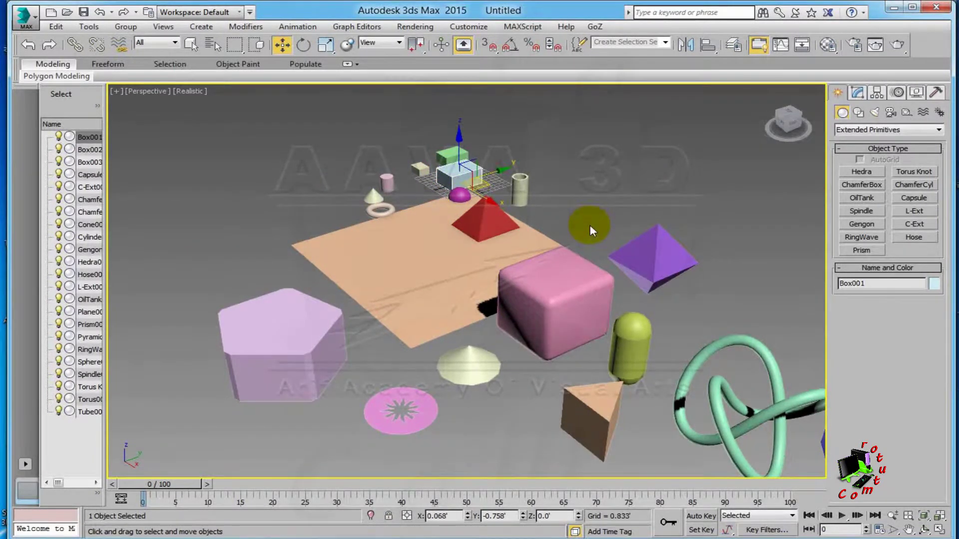
{"action": "scroll", "coordinate": [605, 242], "scroll_direction": "down", "scroll_amount": 2}
{"action": "scroll", "coordinate": [589, 247], "scroll_direction": "down", "scroll_amount": 2}
{"action": "scroll", "coordinate": [558, 260], "scroll_direction": "down", "scroll_amount": 5}
{"action": "scroll", "coordinate": [558, 260], "scroll_direction": "up", "scroll_amount": 3}
{"action": "scroll", "coordinate": [569, 279], "scroll_direction": "up", "scroll_amount": 3}
{"action": "scroll", "coordinate": [544, 292], "scroll_direction": "up", "scroll_amount": 3}
{"action": "left_click", "coordinate": [558, 179]}
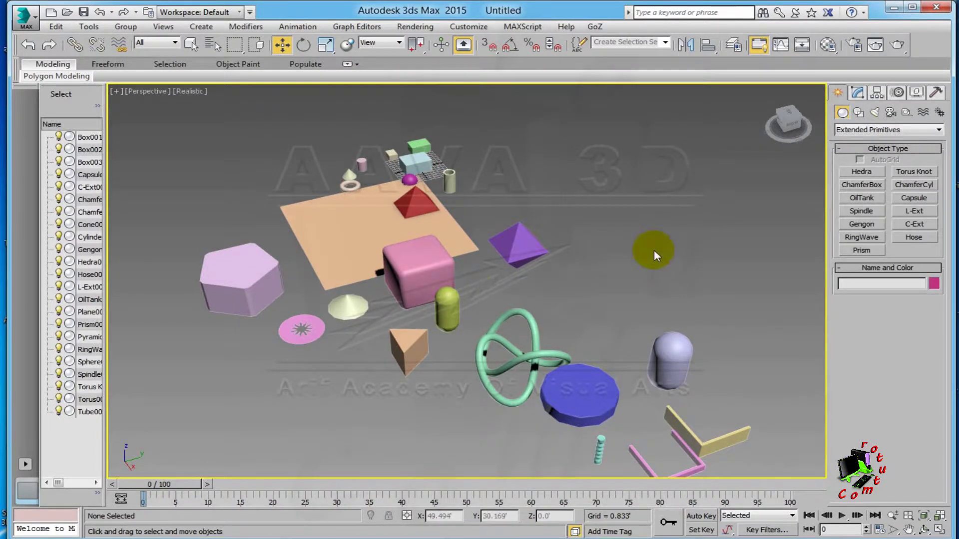
{"action": "left_click", "coordinate": [449, 307]}
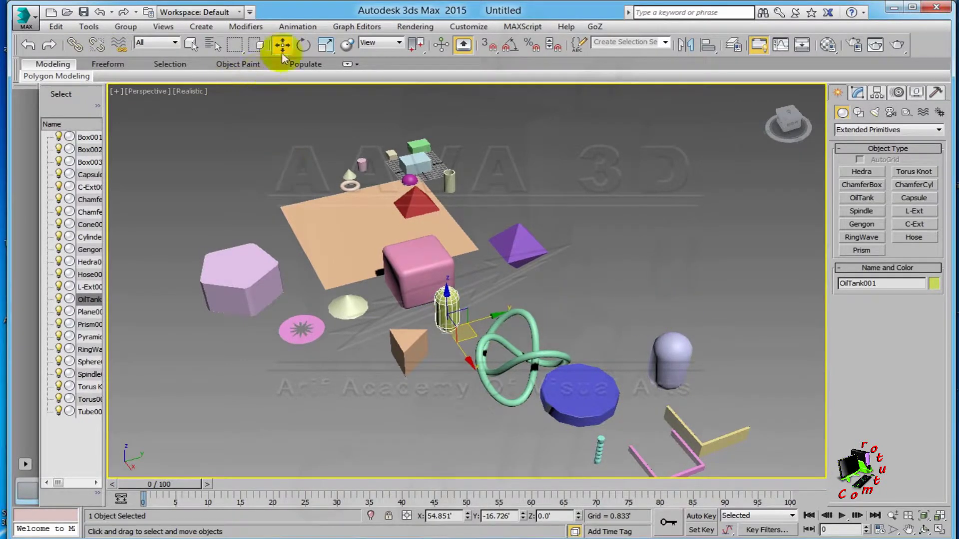
Reselect OilTank001 and move it up and to the right of the scene
{"action": "left_click", "coordinate": [190, 44]}
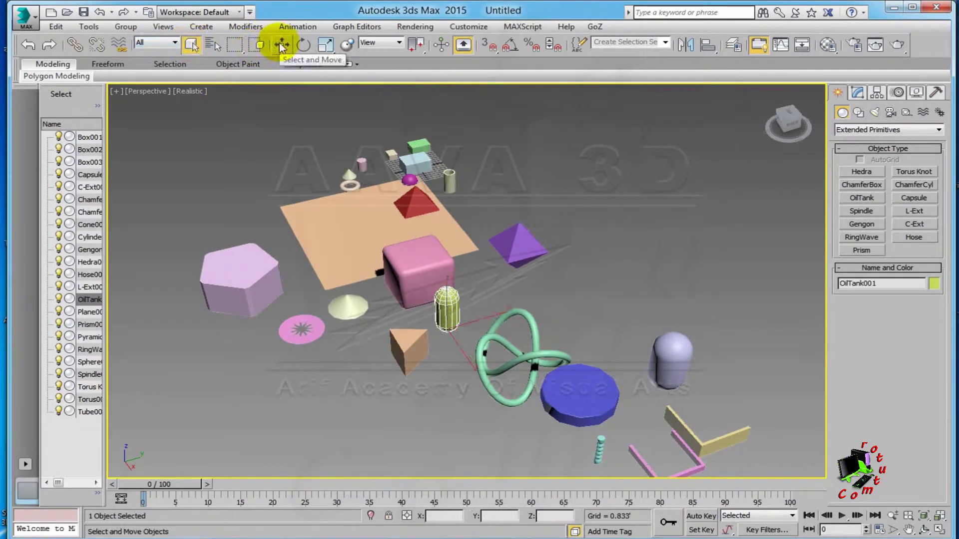
{"action": "left_click", "coordinate": [541, 286]}
{"action": "left_click", "coordinate": [447, 307]}
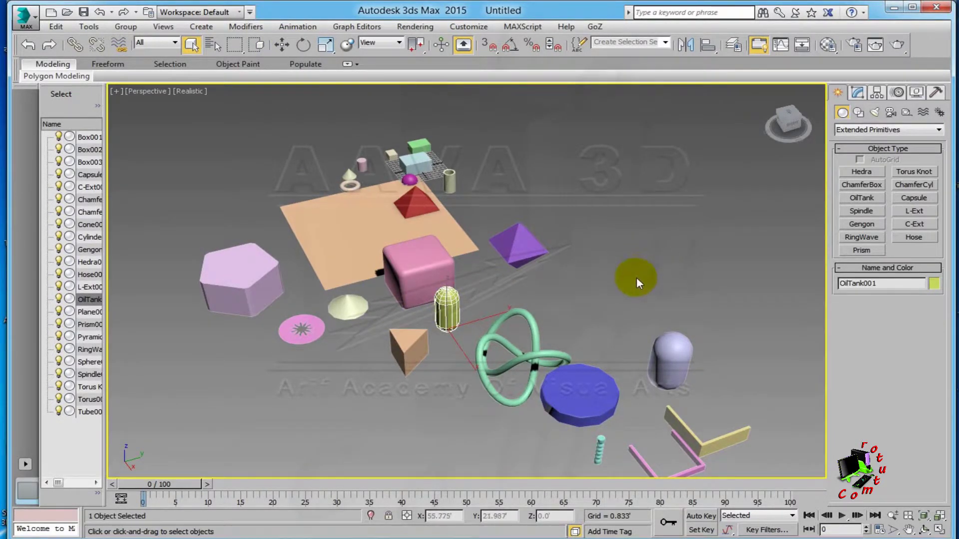
{"action": "key", "text": "w"}
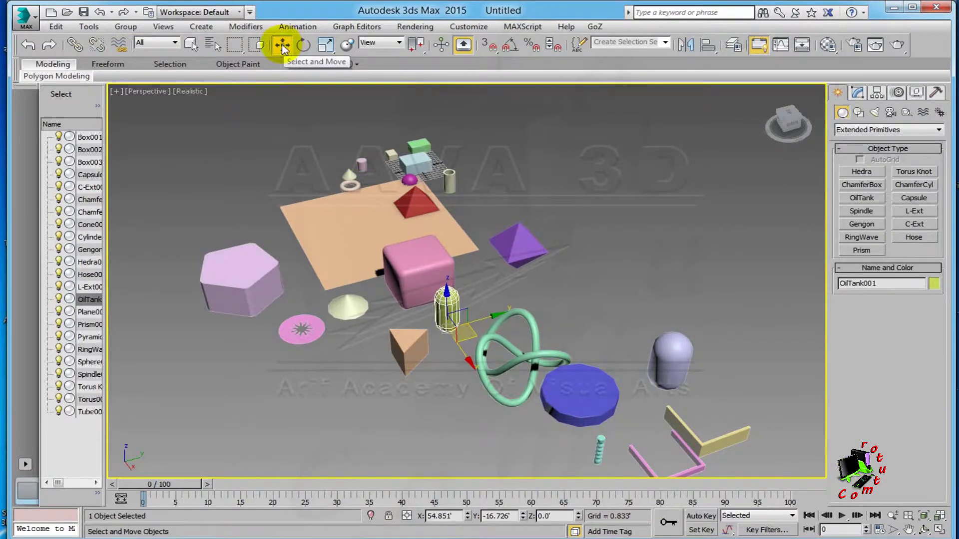
{"action": "mouse_move", "coordinate": [493, 321]}
{"action": "left_mouse_down"}
{"action": "mouse_move", "coordinate": [612, 291]}
{"action": "mouse_move", "coordinate": [692, 298]}
{"action": "left_mouse_up"}
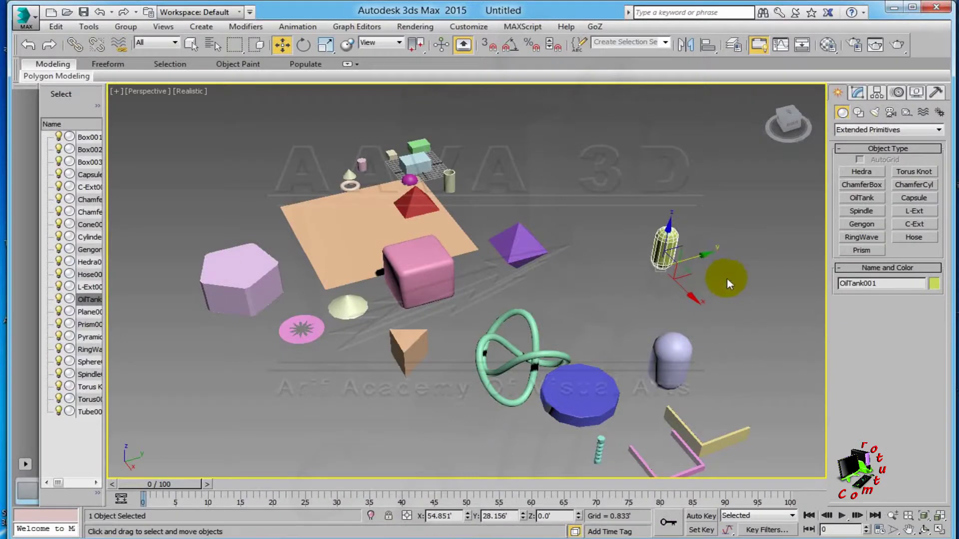
Move the purple Hedra higher to the top right, then reselect OilTank001
{"action": "left_click_drag", "start_coordinate": [529, 250], "coordinate": [766, 184]}
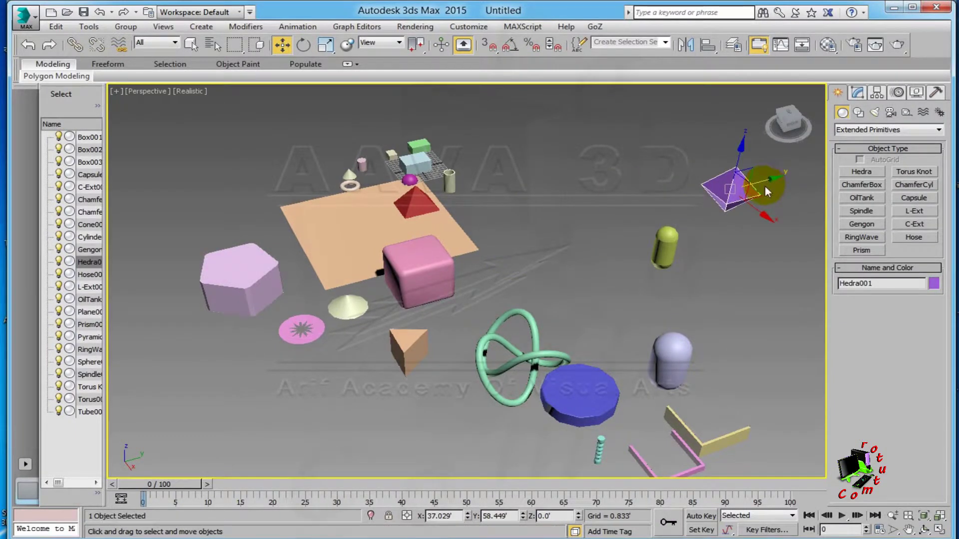
{"action": "left_click", "coordinate": [663, 252]}
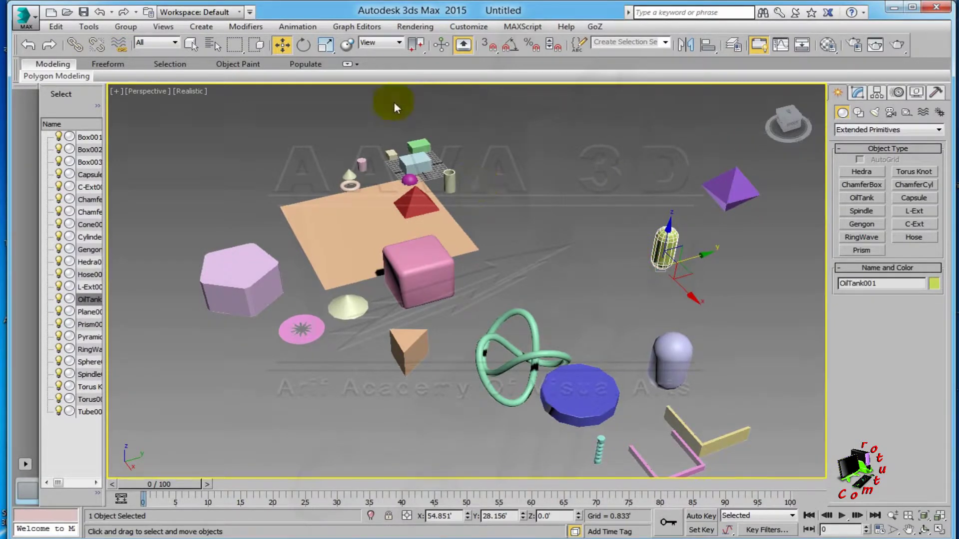
{"action": "left_click", "coordinate": [306, 47]}
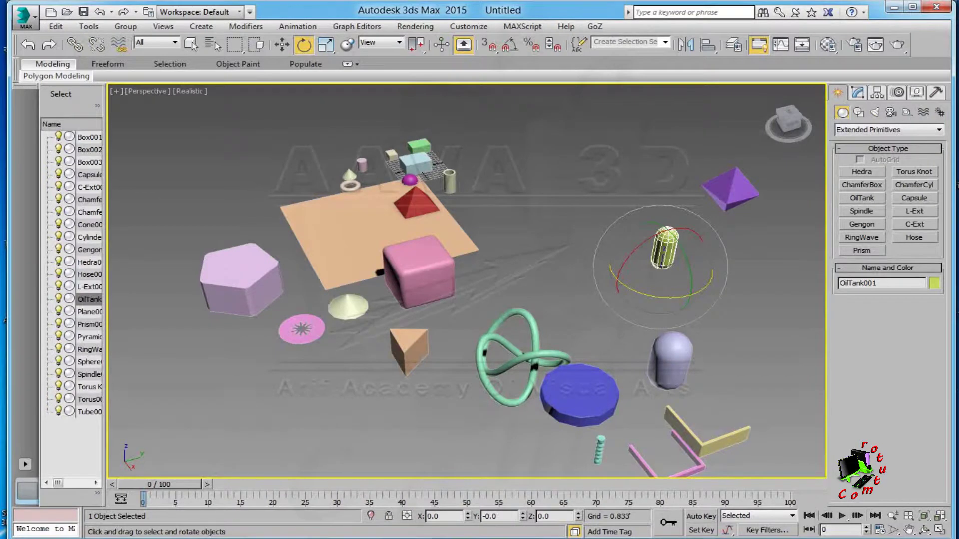
Rotate OilTank001 freely on its X, Y and Z gizmo rings so it tilts sideways
{"action": "mouse_move", "coordinate": [669, 247]}
{"action": "left_mouse_down"}
{"action": "mouse_move", "coordinate": [579, 333]}
{"action": "mouse_move", "coordinate": [659, 199]}
{"action": "mouse_move", "coordinate": [622, 239]}
{"action": "mouse_move", "coordinate": [578, 336]}
{"action": "mouse_move", "coordinate": [637, 240]}
{"action": "mouse_move", "coordinate": [607, 268]}
{"action": "mouse_move", "coordinate": [594, 297]}
{"action": "mouse_move", "coordinate": [638, 240]}
{"action": "mouse_move", "coordinate": [633, 257]}
{"action": "left_mouse_up"}
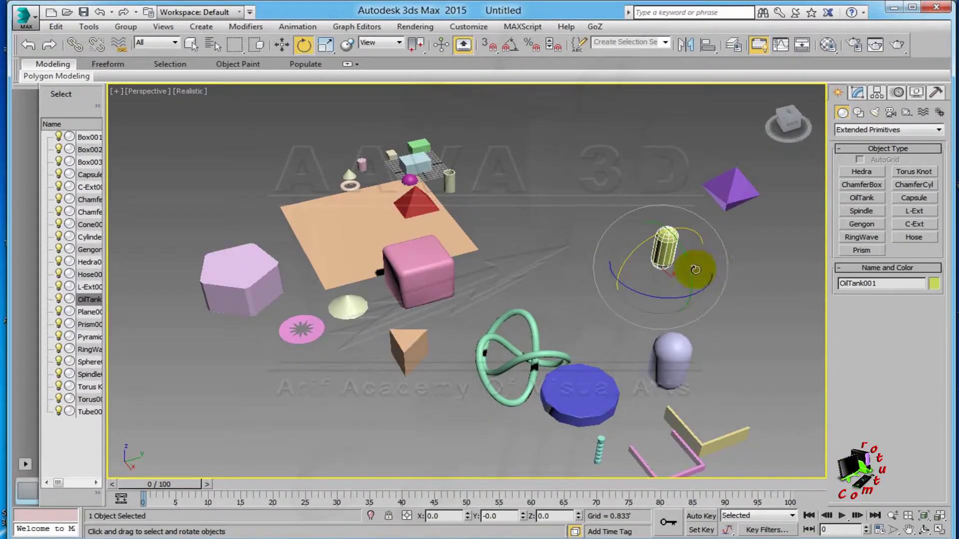
{"action": "mouse_move", "coordinate": [695, 270]}
{"action": "left_mouse_down"}
{"action": "mouse_move", "coordinate": [704, 278]}
{"action": "mouse_move", "coordinate": [679, 207]}
{"action": "mouse_move", "coordinate": [730, 365]}
{"action": "mouse_move", "coordinate": [697, 260]}
{"action": "mouse_move", "coordinate": [724, 334]}
{"action": "mouse_move", "coordinate": [699, 227]}
{"action": "mouse_move", "coordinate": [708, 282]}
{"action": "mouse_move", "coordinate": [694, 250]}
{"action": "mouse_move", "coordinate": [696, 268]}
{"action": "mouse_move", "coordinate": [627, 295]}
{"action": "mouse_move", "coordinate": [745, 285]}
{"action": "mouse_move", "coordinate": [756, 229]}
{"action": "mouse_move", "coordinate": [569, 355]}
{"action": "left_mouse_up"}
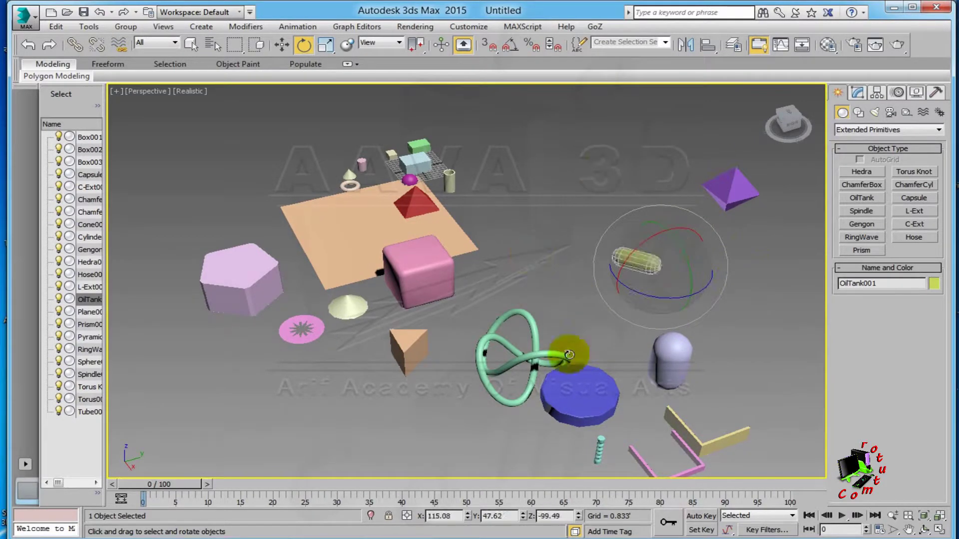
{"action": "mouse_move", "coordinate": [663, 294]}
{"action": "left_mouse_down"}
{"action": "mouse_move", "coordinate": [449, 306]}
{"action": "mouse_move", "coordinate": [135, 345]}
{"action": "mouse_move", "coordinate": [50, 344]}
{"action": "mouse_move", "coordinate": [874, 362]}
{"action": "left_mouse_up"}
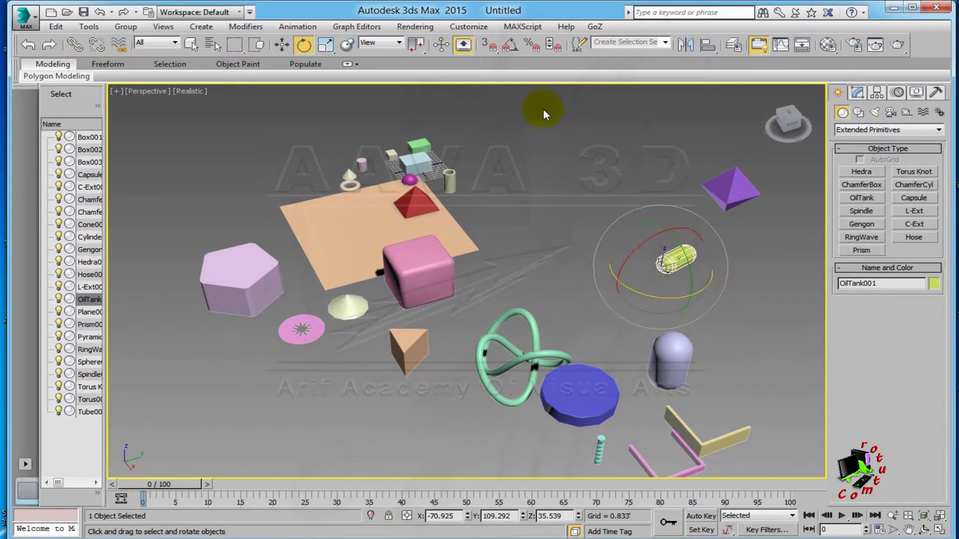
{"action": "right_click", "coordinate": [303, 45]}
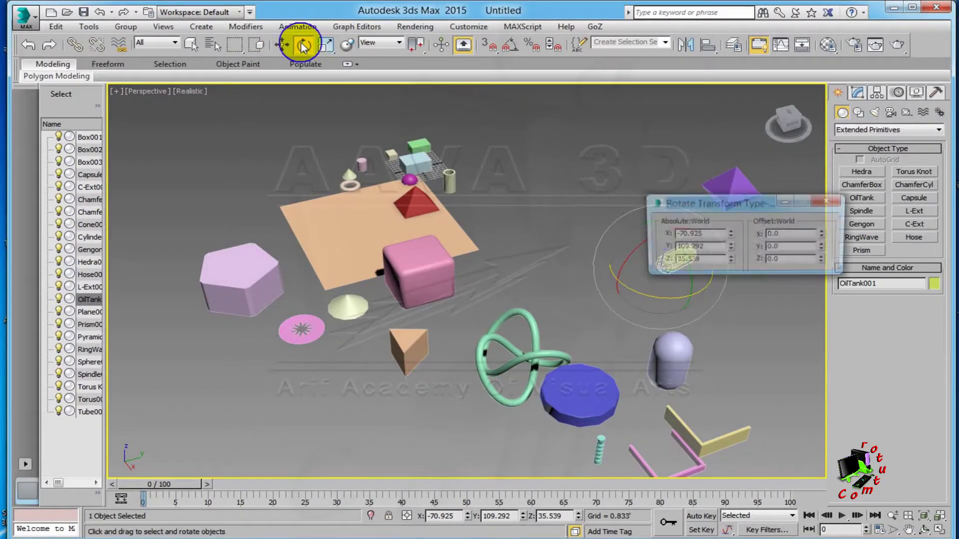
Zero OilTank001's absolute X, Y and Z rotation in the Rotate Transform Type-In
{"action": "left_click_drag", "start_coordinate": [708, 214], "coordinate": [814, 207]}
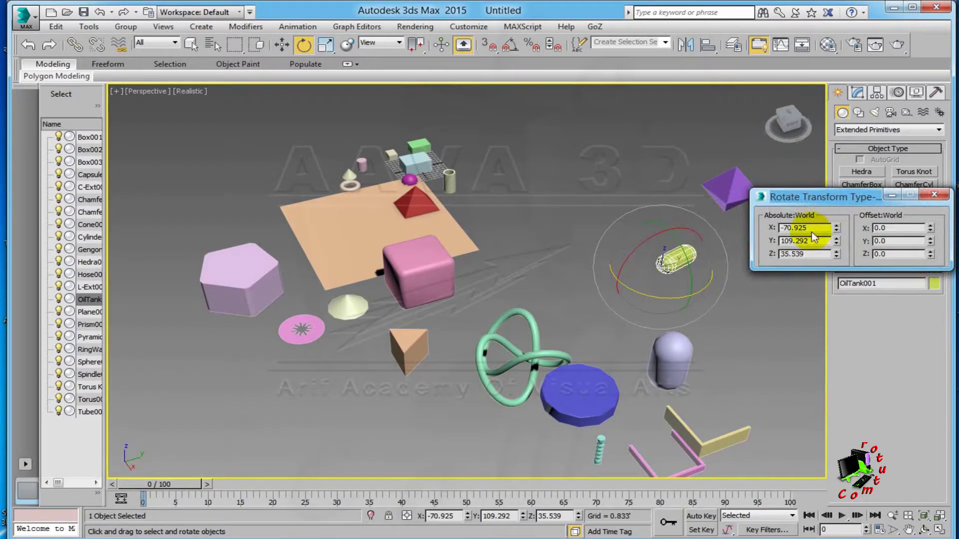
{"action": "double_click", "coordinate": [824, 230]}
{"action": "type", "text": "0"}
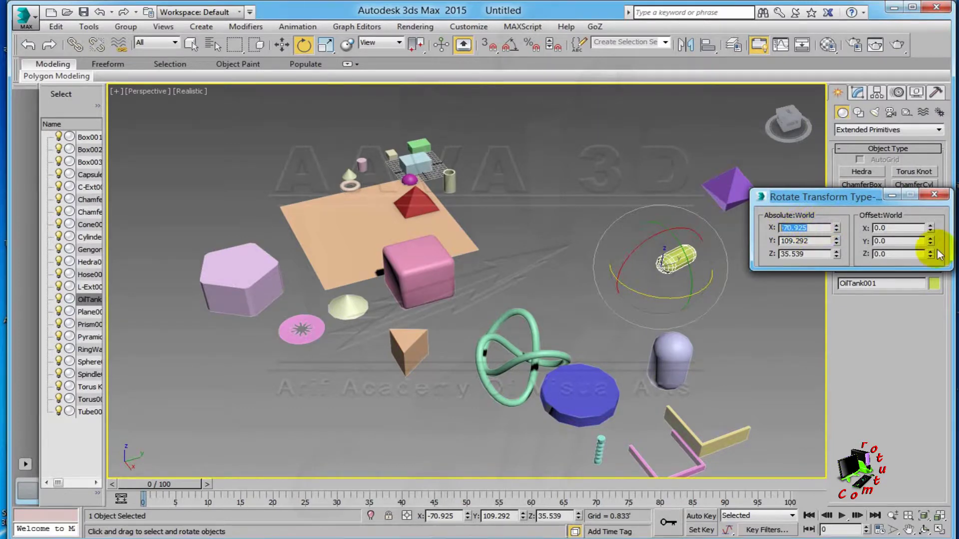
{"action": "key", "text": "Tab"}
{"action": "type", "text": "0"}
{"action": "key", "text": "Tab"}
{"action": "type", "text": "0"}
{"action": "key", "text": "Return"}
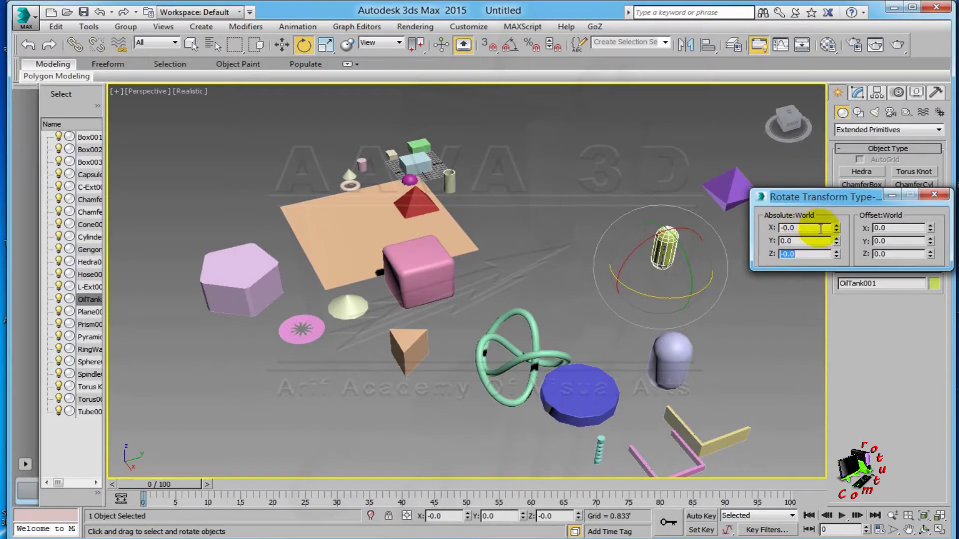
Set the absolute X rotation to 90 and close the type-in dialog
{"action": "left_click_drag", "start_coordinate": [835, 227], "coordinate": [845, 133]}
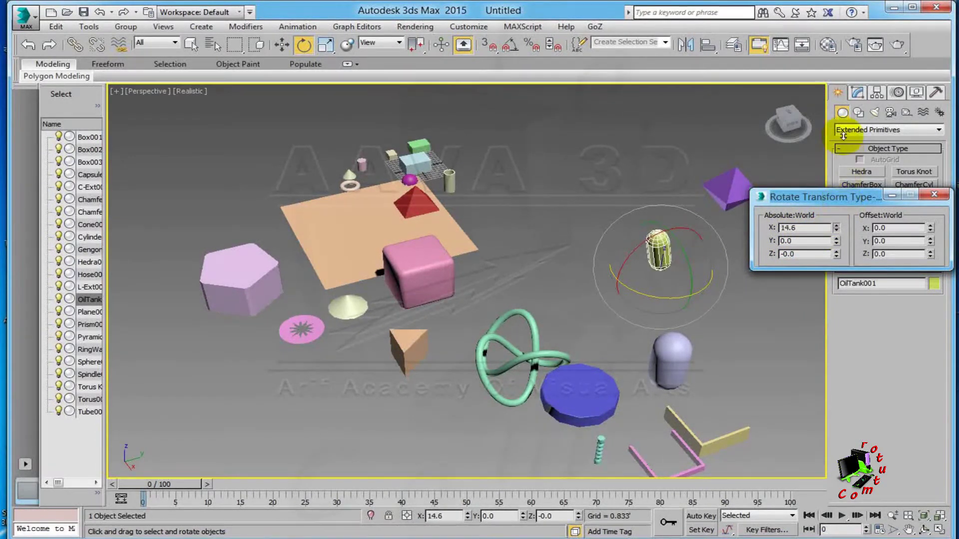
{"action": "type", "text": "90"}
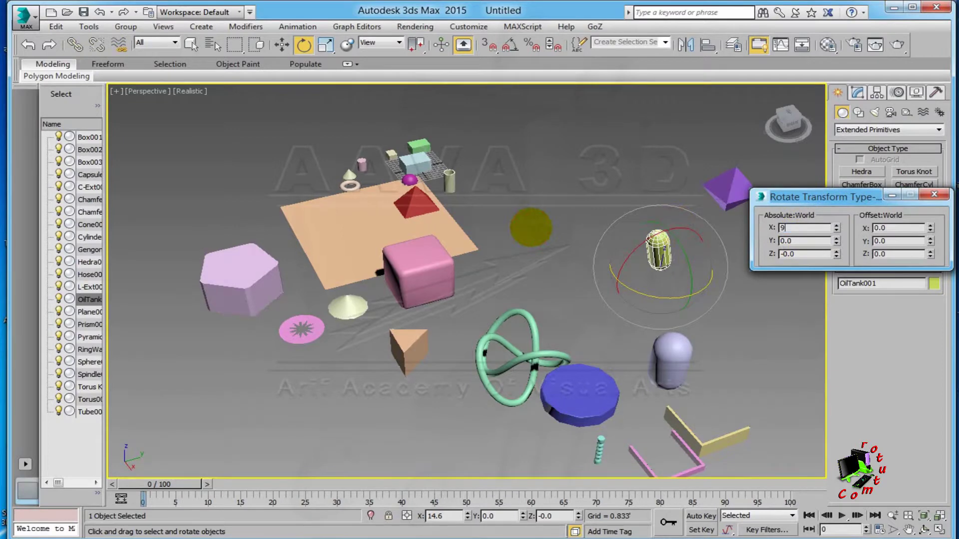
{"action": "key", "text": "Return"}
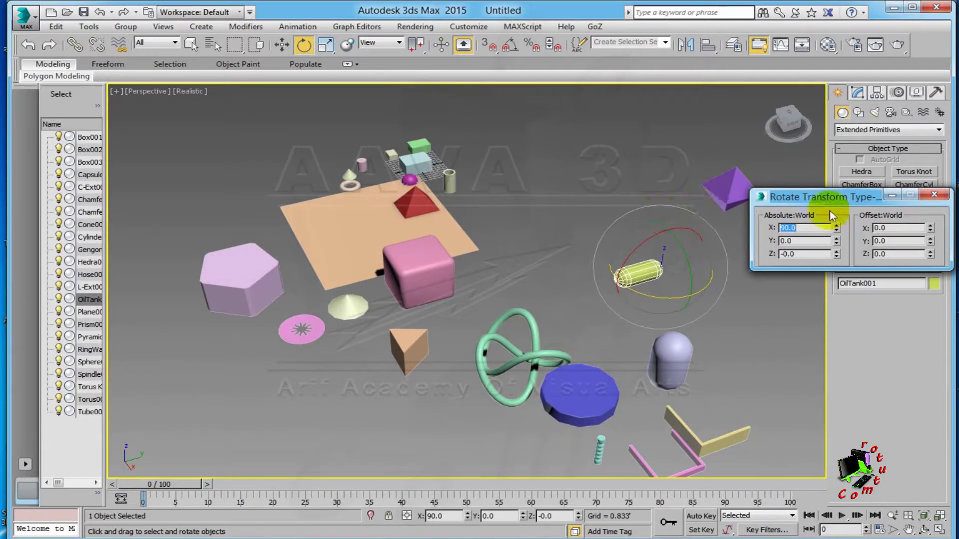
{"action": "left_click", "coordinate": [933, 194]}
{"action": "right_click", "coordinate": [550, 205]}
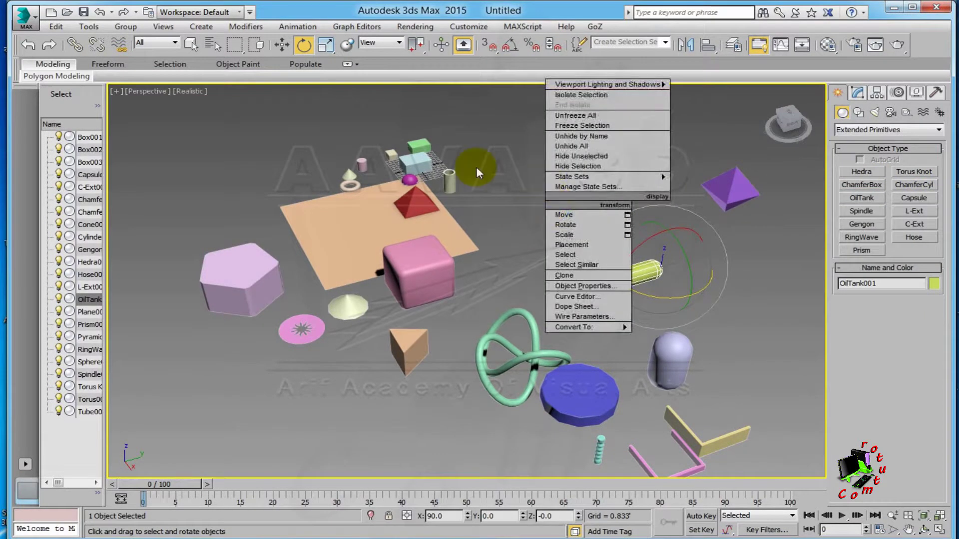
Deselect OilTank001 and select the purple Hedra001 with Select and Move active
{"action": "left_click", "coordinate": [743, 320]}
{"action": "left_click", "coordinate": [645, 286]}
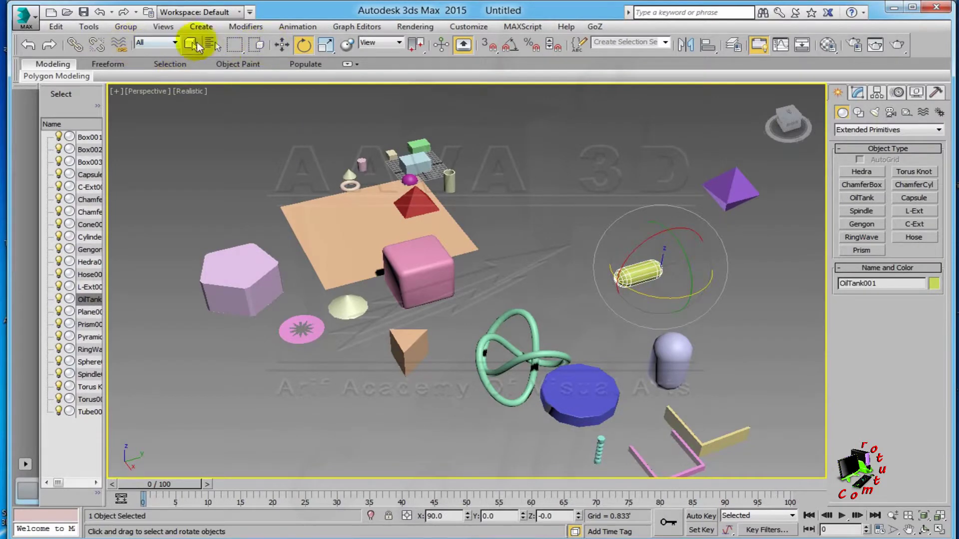
{"action": "left_click", "coordinate": [190, 46]}
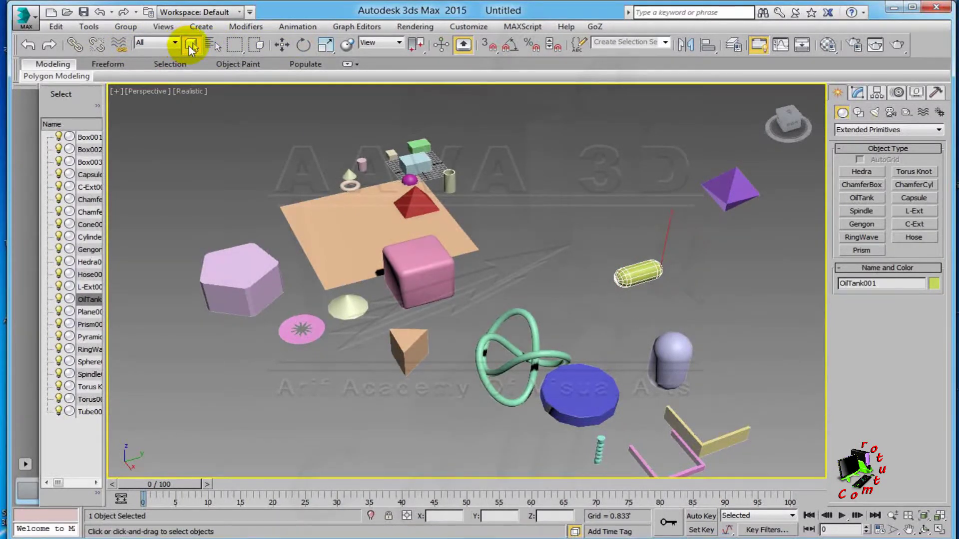
{"action": "left_click", "coordinate": [282, 45]}
{"action": "left_click", "coordinate": [650, 302]}
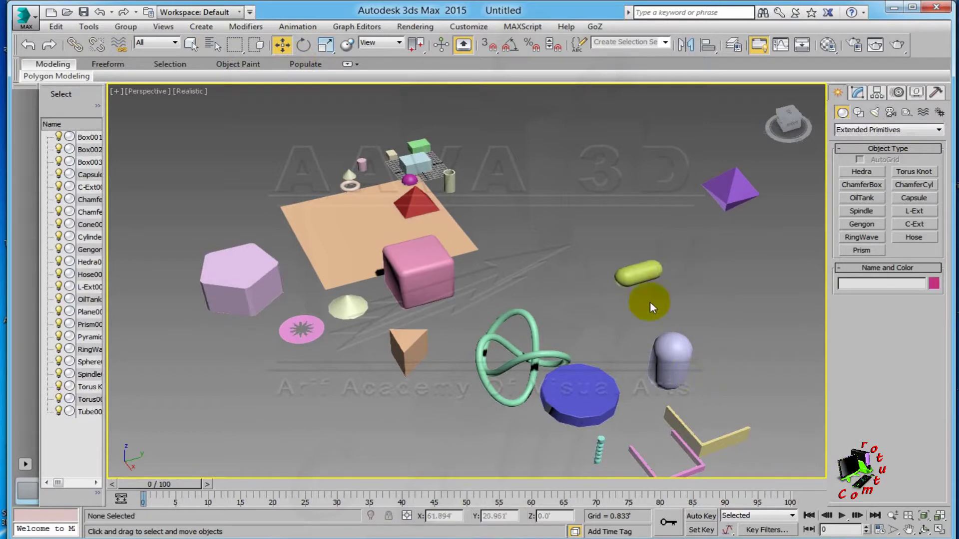
{"action": "left_click", "coordinate": [709, 203]}
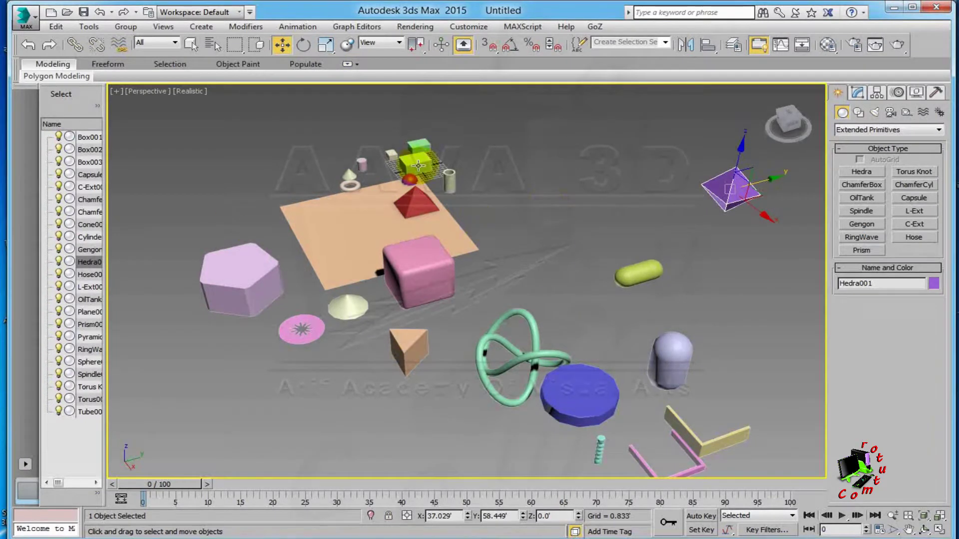
{"action": "scroll", "coordinate": [433, 181], "scroll_direction": "up", "scroll_amount": 3}
{"action": "scroll", "coordinate": [433, 181], "scroll_direction": "up", "scroll_amount": 2}
{"action": "mouse_move", "coordinate": [442, 237]}
{"action": "middle_mouse_down", "text": "alt"}
{"action": "mouse_move", "coordinate": [415, 292]}
{"action": "mouse_move", "coordinate": [421, 88]}
{"action": "middle_mouse_up", "text": "alt"}
{"action": "scroll", "coordinate": [473, 293], "scroll_direction": "down", "scroll_amount": 3}
{"action": "mouse_move", "coordinate": [503, 284]}
{"action": "middle_mouse_down", "text": "alt"}
{"action": "mouse_move", "coordinate": [572, 257]}
{"action": "mouse_move", "coordinate": [507, 336]}
{"action": "middle_mouse_up", "text": "alt"}
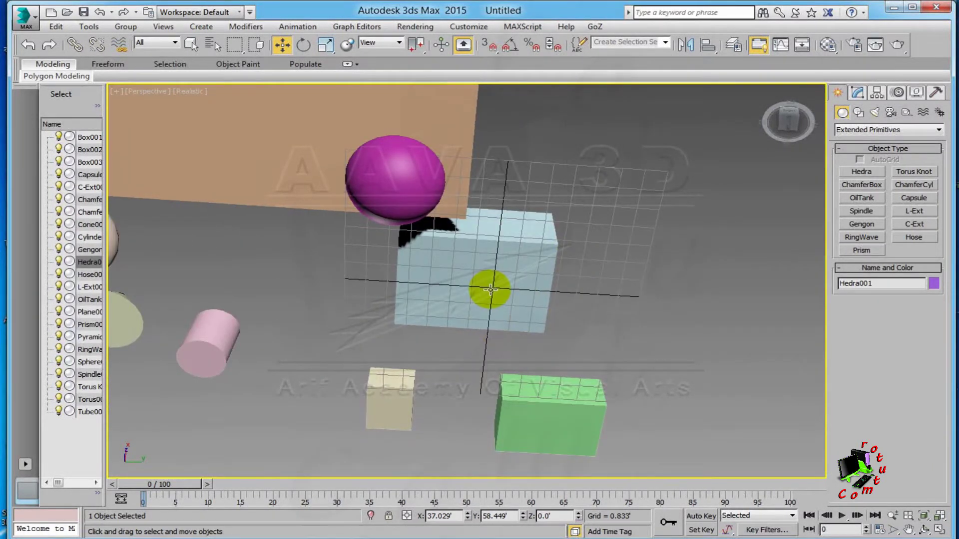
{"action": "mouse_move", "coordinate": [499, 235]}
{"action": "middle_mouse_down", "text": "alt"}
{"action": "mouse_move", "coordinate": [499, 321]}
{"action": "mouse_move", "coordinate": [531, 306]}
{"action": "mouse_move", "coordinate": [547, 283]}
{"action": "middle_mouse_up", "text": "alt"}
{"action": "scroll", "coordinate": [547, 289], "scroll_direction": "down", "scroll_amount": 5}
{"action": "scroll", "coordinate": [545, 245], "scroll_direction": "down", "scroll_amount": 3}
{"action": "scroll", "coordinate": [482, 282], "scroll_direction": "up", "scroll_amount": 2}
{"action": "middle_click_drag", "start_coordinate": [487, 234], "coordinate": [443, 234]}
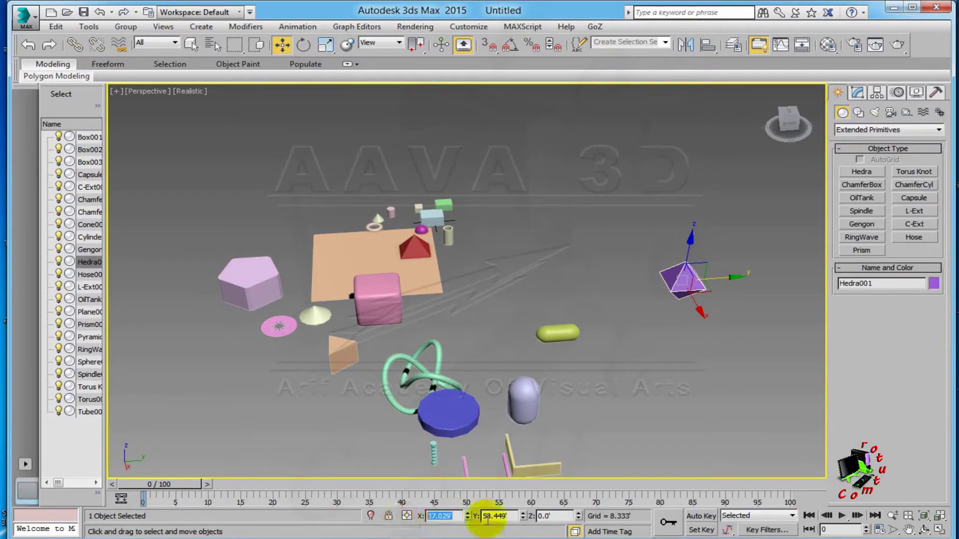
{"action": "left_click", "coordinate": [547, 516]}
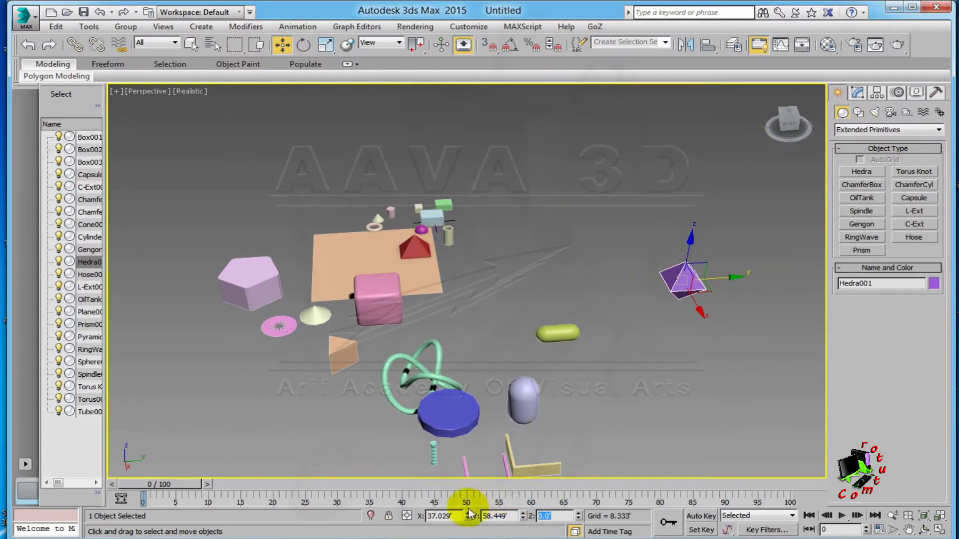
{"action": "double_click", "coordinate": [445, 516]}
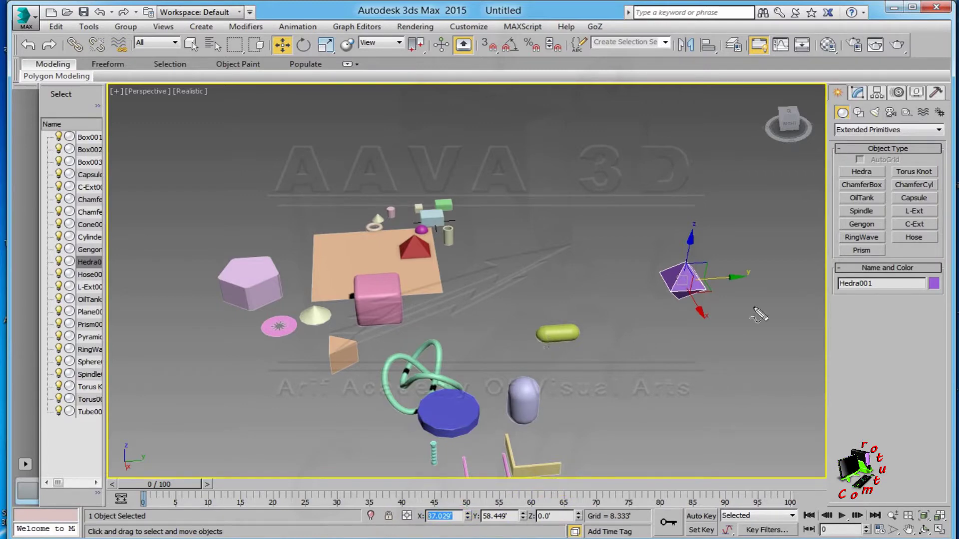
{"action": "left_click_drag", "start_coordinate": [723, 218], "coordinate": [725, 254]}
{"action": "mouse_move", "coordinate": [739, 227]}
{"action": "left_mouse_down"}
{"action": "mouse_move", "coordinate": [736, 251]}
{"action": "mouse_move", "coordinate": [769, 243]}
{"action": "left_mouse_up"}
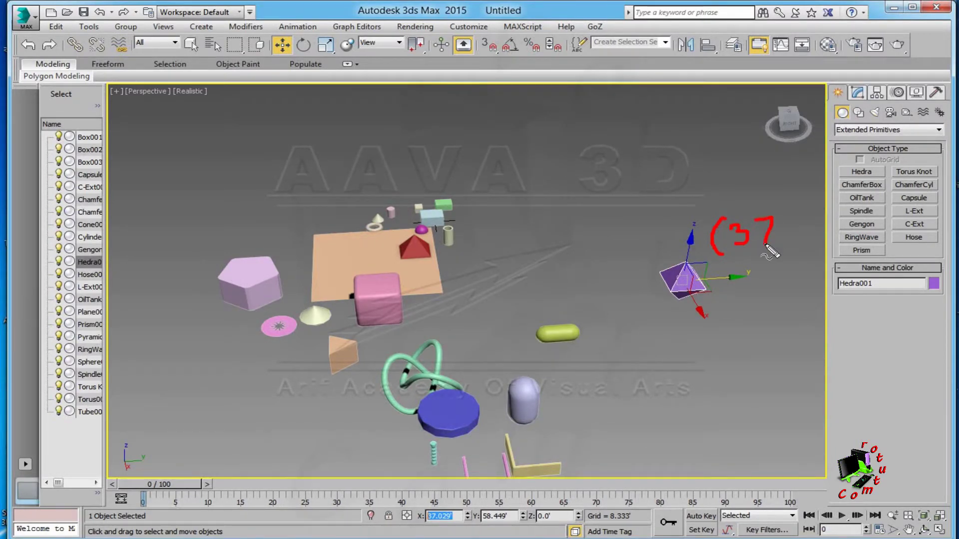
{"action": "left_click_drag", "start_coordinate": [793, 213], "coordinate": [804, 242]}
{"action": "mouse_move", "coordinate": [829, 212]}
{"action": "left_mouse_down"}
{"action": "mouse_move", "coordinate": [822, 235]}
{"action": "mouse_move", "coordinate": [830, 212]}
{"action": "mouse_move", "coordinate": [855, 210]}
{"action": "left_mouse_up"}
{"action": "left_click_drag", "start_coordinate": [867, 186], "coordinate": [860, 267]}
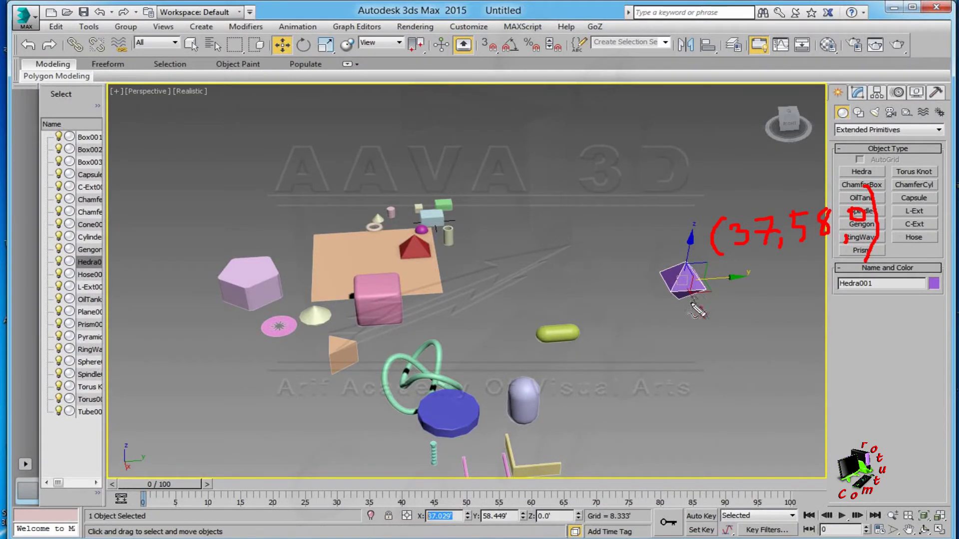
{"action": "mouse_move", "coordinate": [419, 523]}
{"action": "left_mouse_down"}
{"action": "mouse_move", "coordinate": [574, 532]}
{"action": "mouse_move", "coordinate": [403, 528]}
{"action": "left_mouse_up"}
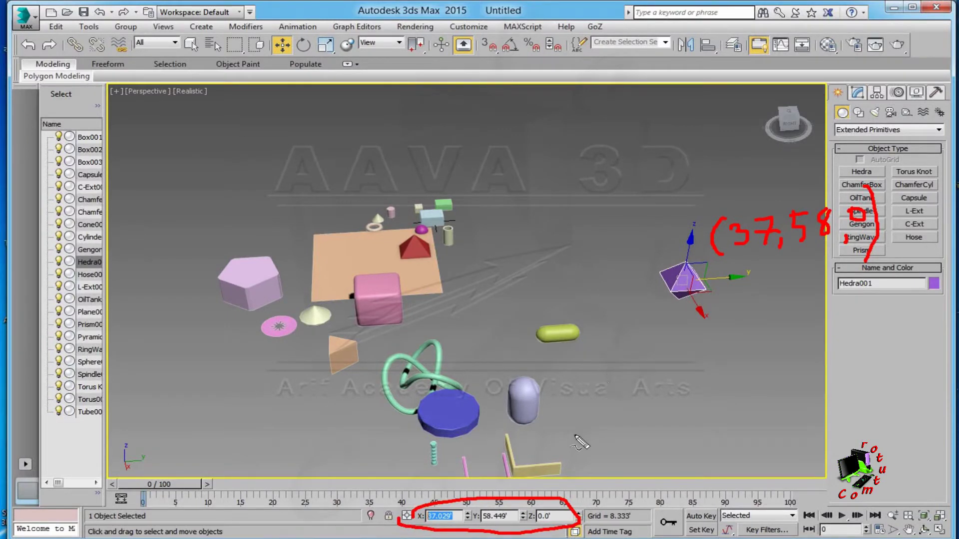
{"action": "key", "text": "Escape"}
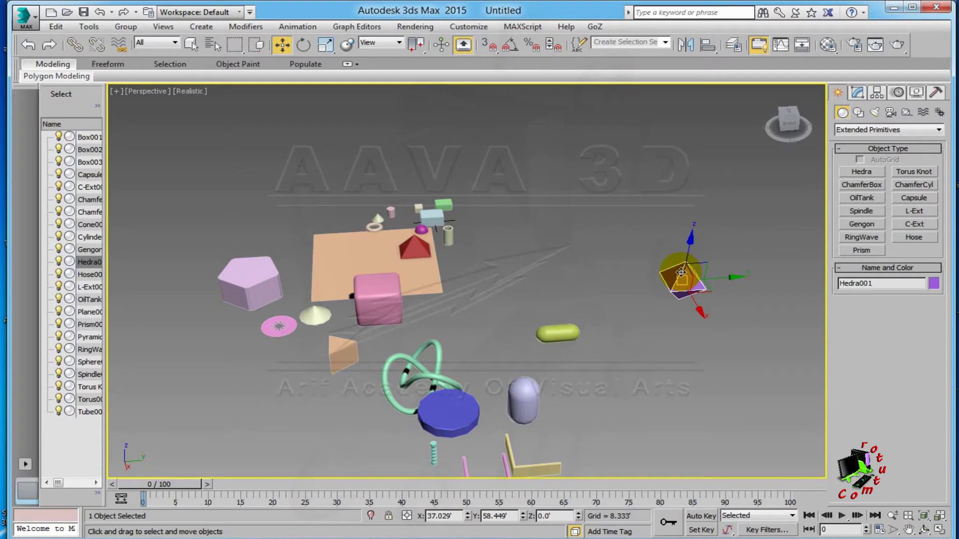
Select the pink ChamferBox and try enlarging it uniformly, then shrinking it back
{"action": "left_click", "coordinate": [658, 283]}
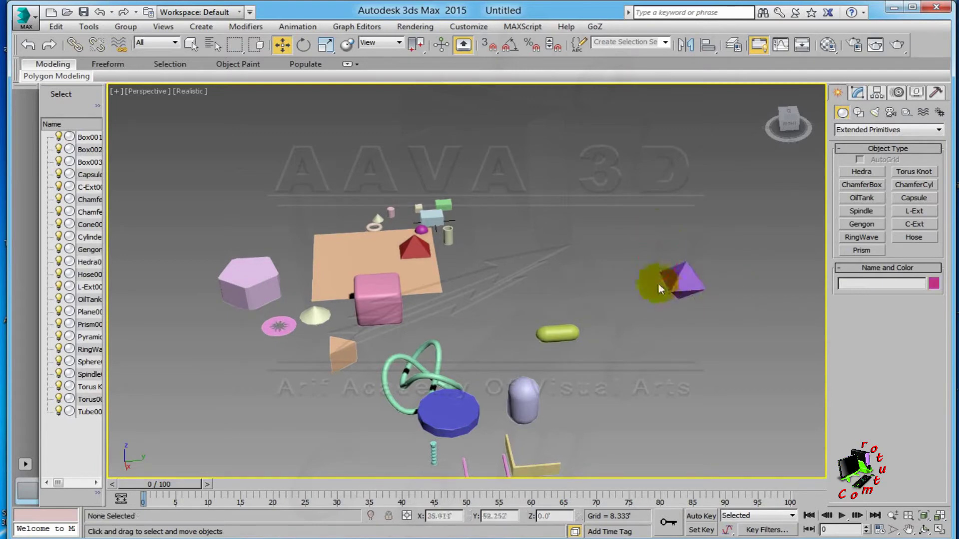
{"action": "left_click", "coordinate": [380, 295]}
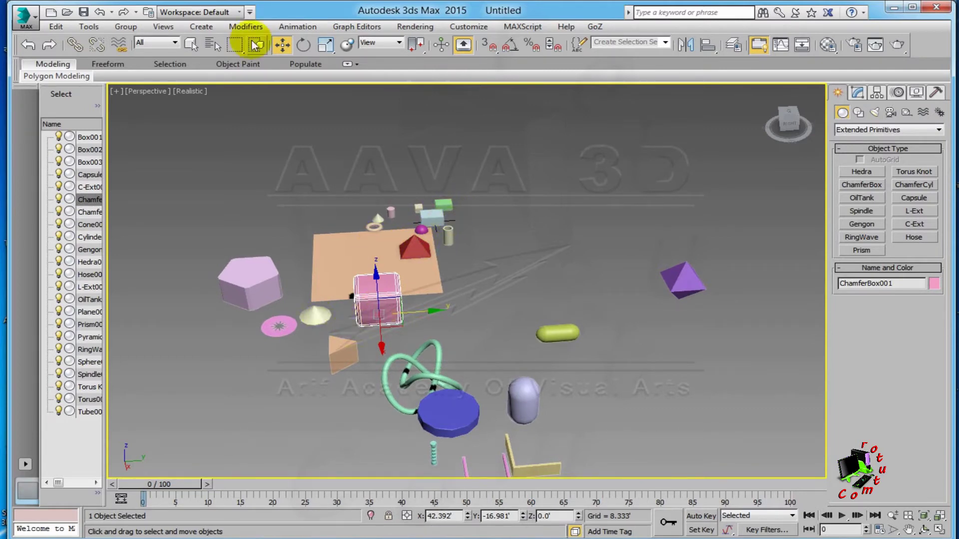
{"action": "left_click", "coordinate": [325, 45]}
{"action": "mouse_move", "coordinate": [381, 301]}
{"action": "left_mouse_down"}
{"action": "mouse_move", "coordinate": [370, 300]}
{"action": "mouse_move", "coordinate": [391, 309]}
{"action": "mouse_move", "coordinate": [357, 440]}
{"action": "left_mouse_up"}
{"action": "mouse_move", "coordinate": [690, 282]}
{"action": "middle_mouse_down"}
{"action": "mouse_move", "coordinate": [671, 276]}
{"action": "mouse_move", "coordinate": [708, 229]}
{"action": "middle_mouse_up"}
Non-uniformly scale the ChamferBox: stretch along X, shrink along Y, adjust along Z
{"action": "middle_click_drag", "start_coordinate": [439, 260], "coordinate": [510, 258], "text": "alt"}
{"action": "scroll", "coordinate": [504, 262], "scroll_direction": "up", "scroll_amount": 3}
{"action": "scroll", "coordinate": [480, 266], "scroll_direction": "up", "scroll_amount": 3}
{"action": "scroll", "coordinate": [435, 269], "scroll_direction": "up", "scroll_amount": 4}
{"action": "scroll", "coordinate": [411, 271], "scroll_direction": "down", "scroll_amount": 2}
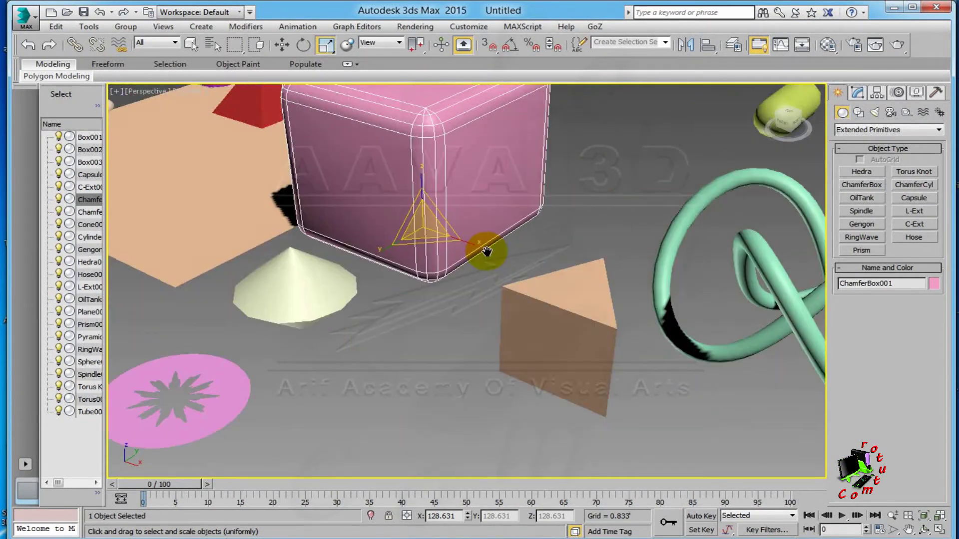
{"action": "middle_click_drag", "start_coordinate": [481, 250], "coordinate": [454, 251], "text": "alt"}
{"action": "scroll", "coordinate": [430, 252], "scroll_direction": "up", "scroll_amount": 2}
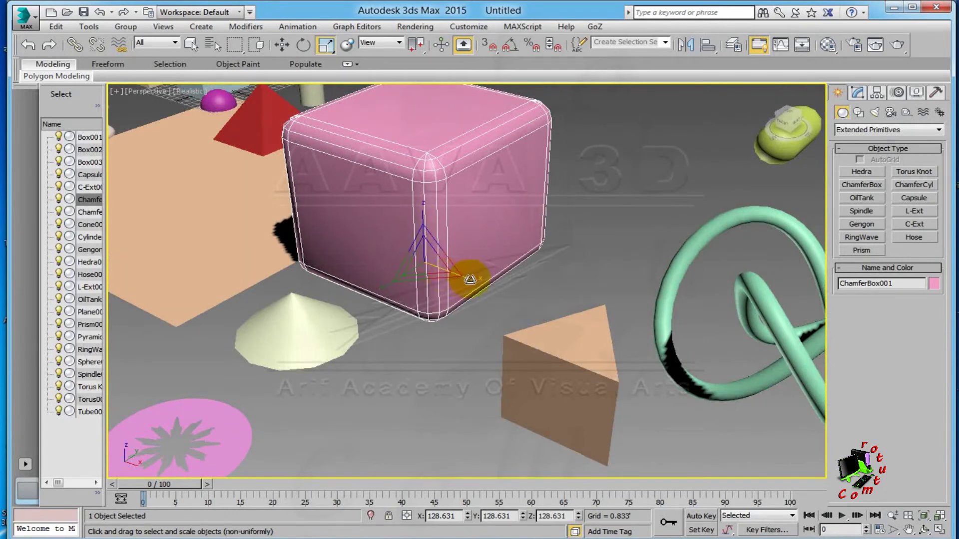
{"action": "left_click_drag", "start_coordinate": [466, 278], "coordinate": [551, 307]}
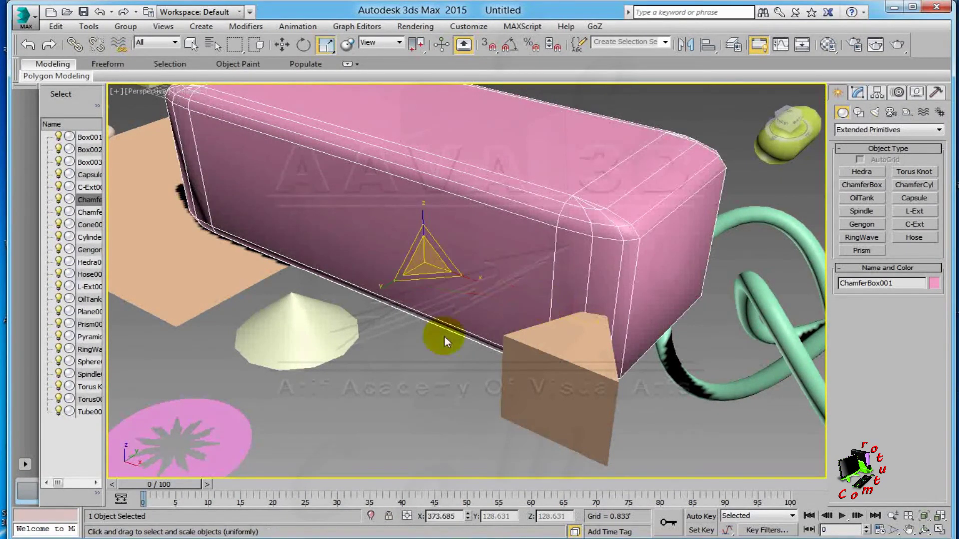
{"action": "mouse_move", "coordinate": [382, 285]}
{"action": "left_mouse_down"}
{"action": "mouse_move", "coordinate": [449, 229]}
{"action": "mouse_move", "coordinate": [343, 336]}
{"action": "mouse_move", "coordinate": [419, 276]}
{"action": "left_mouse_up"}
{"action": "mouse_move", "coordinate": [422, 222]}
{"action": "left_mouse_down"}
{"action": "mouse_move", "coordinate": [411, 285]}
{"action": "mouse_move", "coordinate": [406, 155]}
{"action": "mouse_move", "coordinate": [406, 293]}
{"action": "mouse_move", "coordinate": [407, 214]}
{"action": "mouse_move", "coordinate": [418, 203]}
{"action": "left_mouse_up"}
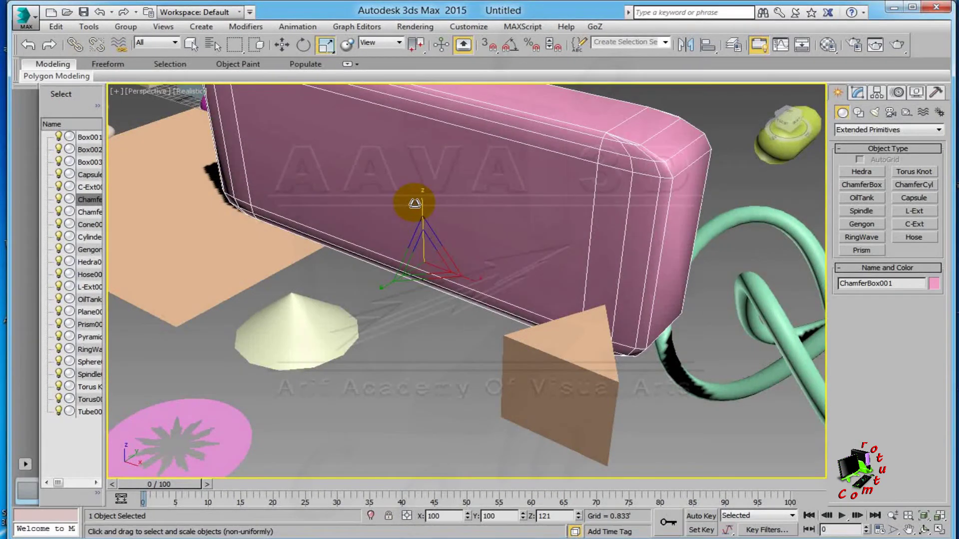
Cancel a trial X/Z enlargement of the ChamferBox, then scale it back to moderate size
{"action": "scroll", "coordinate": [520, 272], "scroll_direction": "down", "scroll_amount": 2}
{"action": "scroll", "coordinate": [542, 323], "scroll_direction": "down", "scroll_amount": 4}
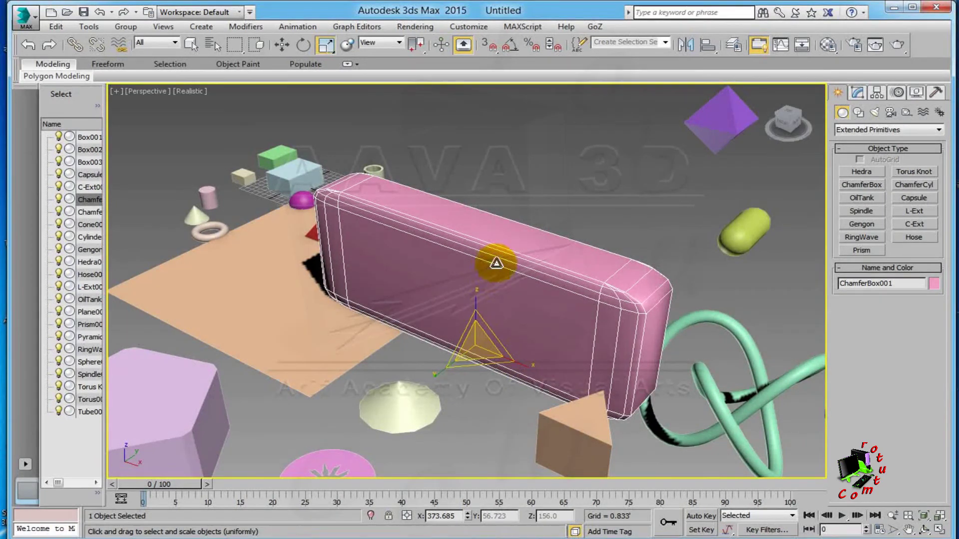
{"action": "left_click_drag", "start_coordinate": [494, 330], "coordinate": [519, 278]}
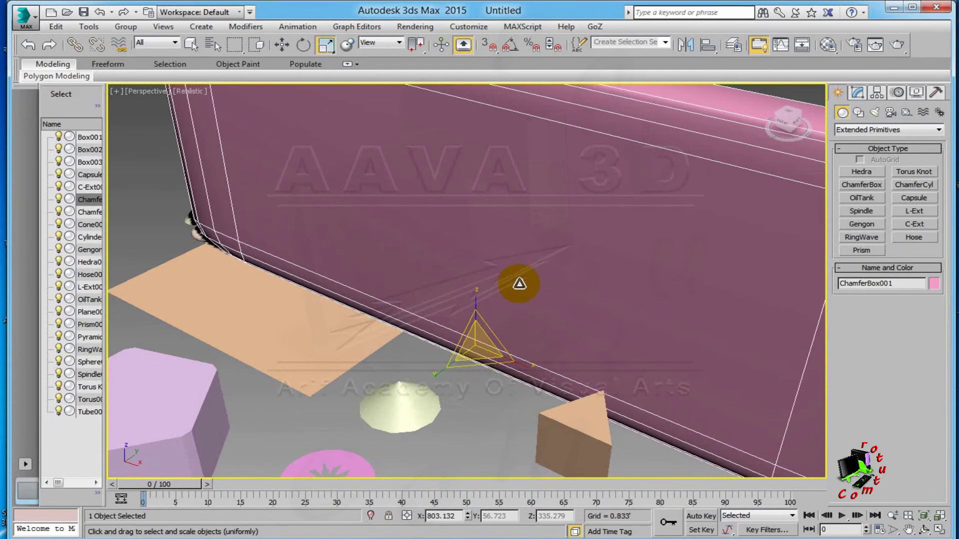
{"action": "right_click", "coordinate": [517, 287]}
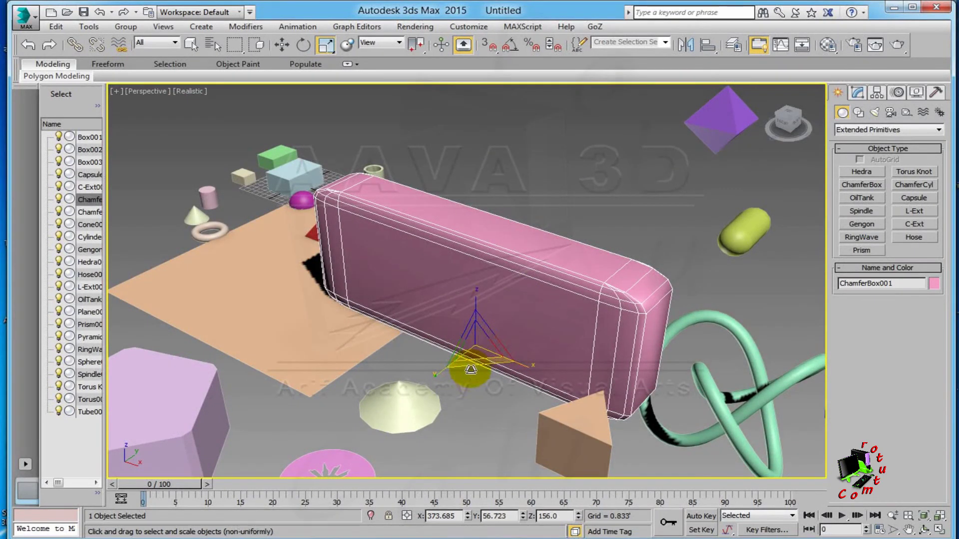
{"action": "mouse_move", "coordinate": [481, 360]}
{"action": "left_mouse_down"}
{"action": "mouse_move", "coordinate": [491, 359]}
{"action": "mouse_move", "coordinate": [202, 464]}
{"action": "left_mouse_up"}
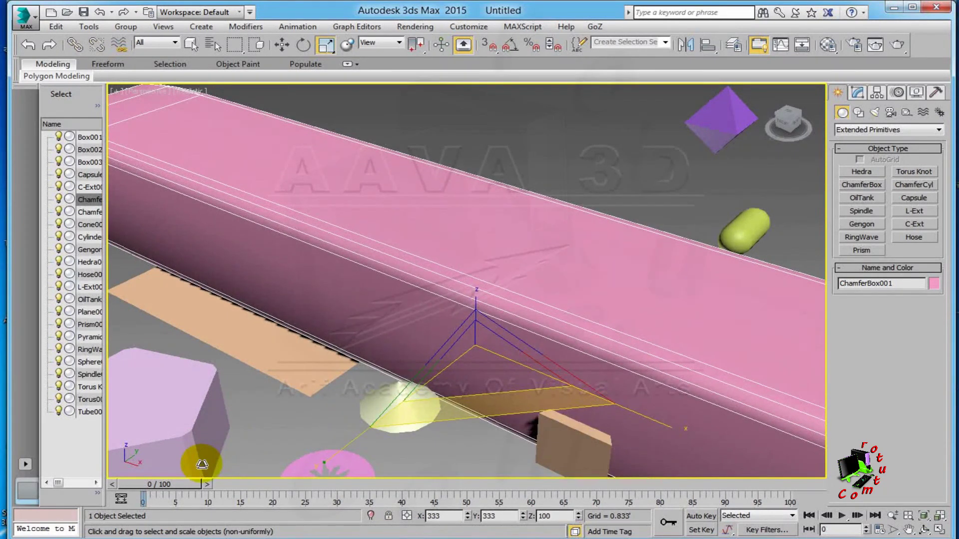
{"action": "mouse_move", "coordinate": [202, 465]}
{"action": "left_mouse_down"}
{"action": "mouse_move", "coordinate": [479, 337]}
{"action": "mouse_move", "coordinate": [526, 254]}
{"action": "mouse_move", "coordinate": [456, 396]}
{"action": "left_mouse_up"}
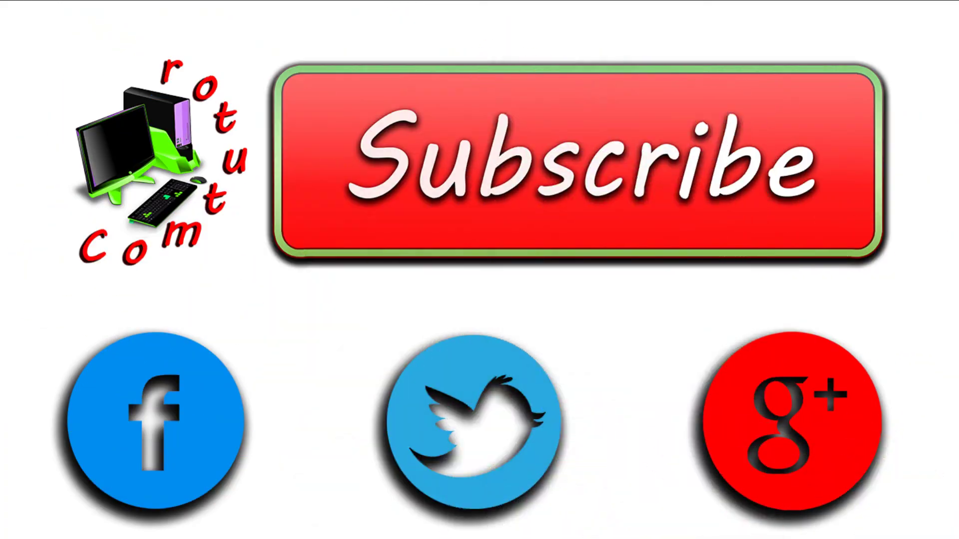